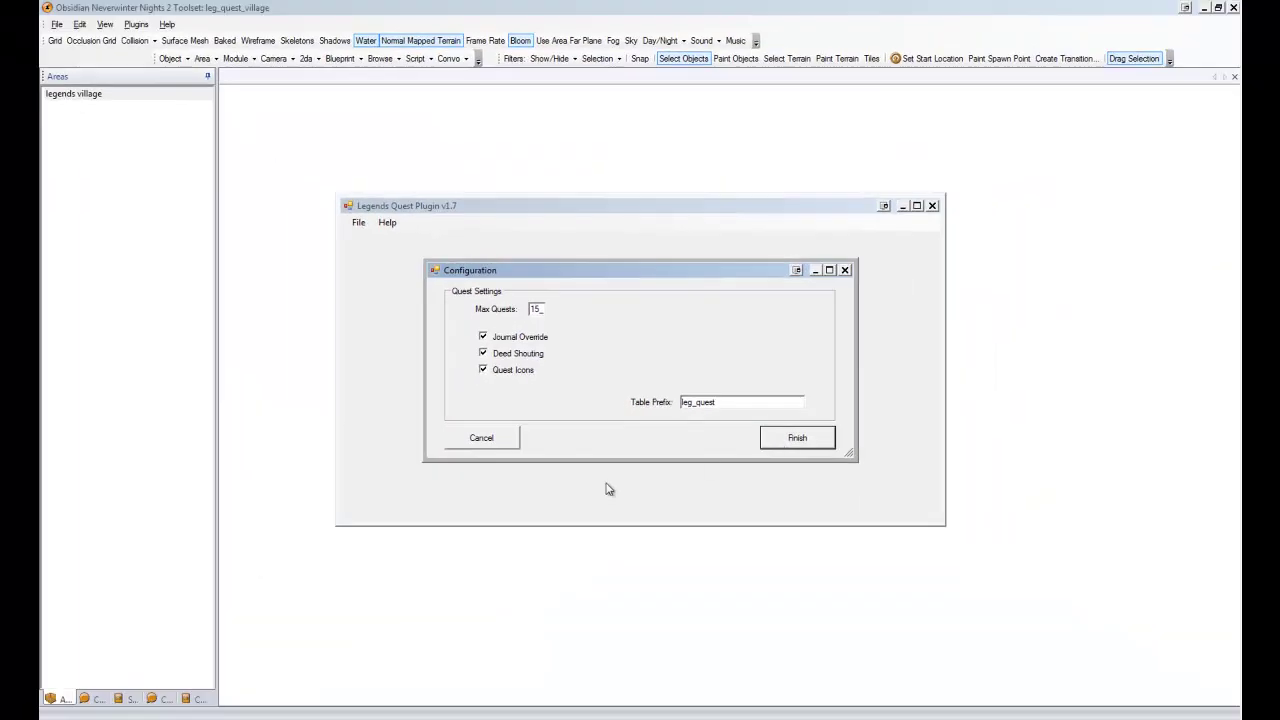
- Accept the quest settings configuration and quit the Legends Quest Plugin
{"action": "key", "text": "Return"}
{"action": "left_click", "coordinate": [647, 401]}
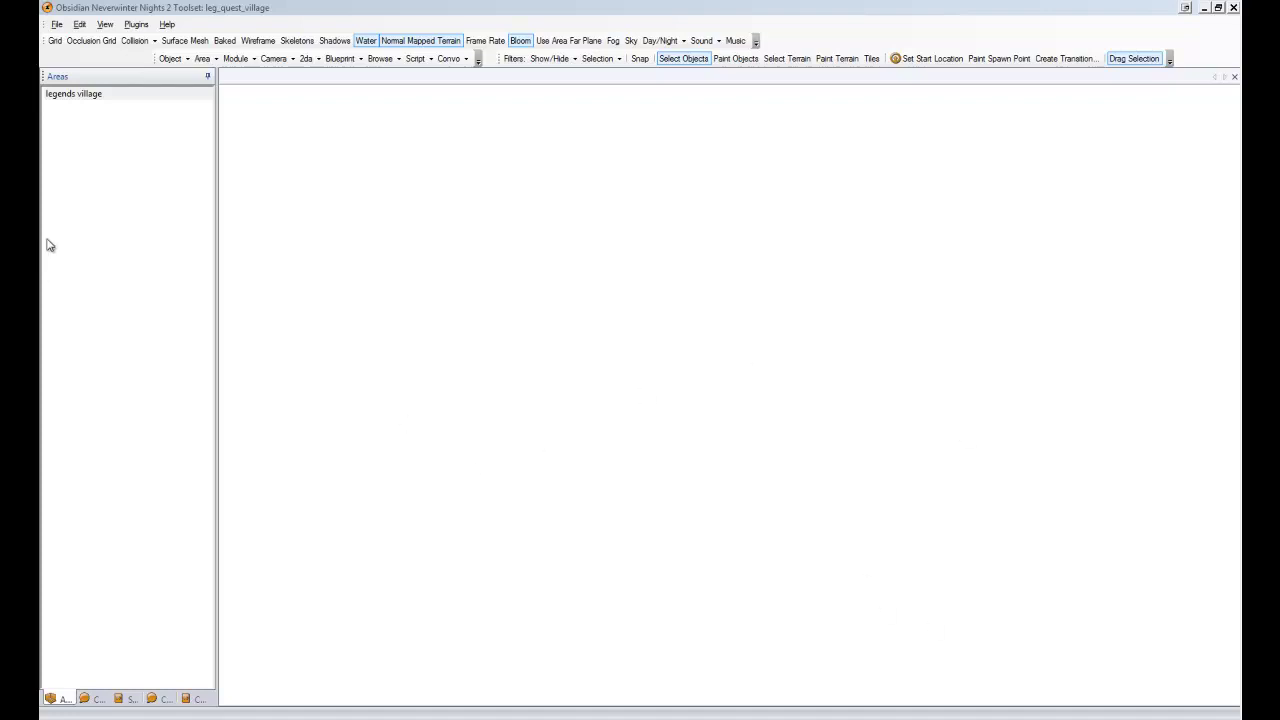
- Open the legends village area and examine its gate, road, river, bridges and cave entrance
{"action": "double_click", "coordinate": [88, 92]}
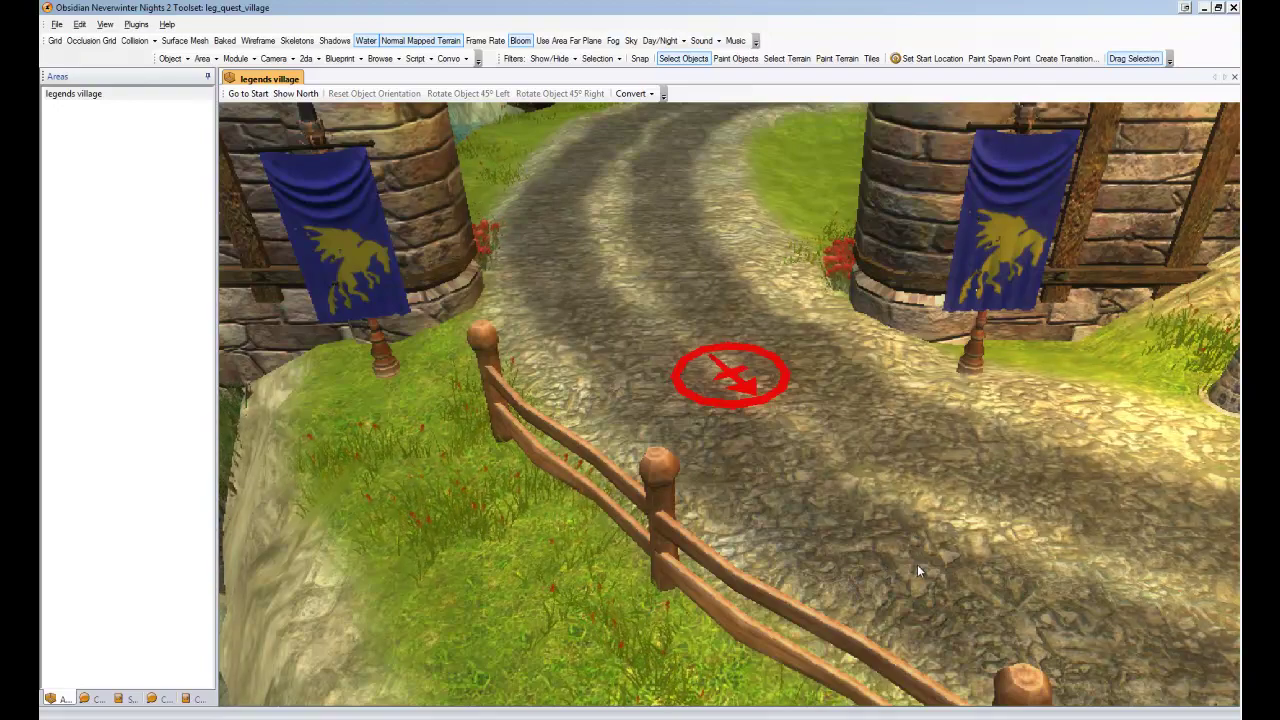
{"action": "left_click_drag", "start_coordinate": [1068, 523], "coordinate": [989, 470]}
{"action": "scroll", "coordinate": [852, 302], "scroll_direction": "up", "scroll_amount": 5}
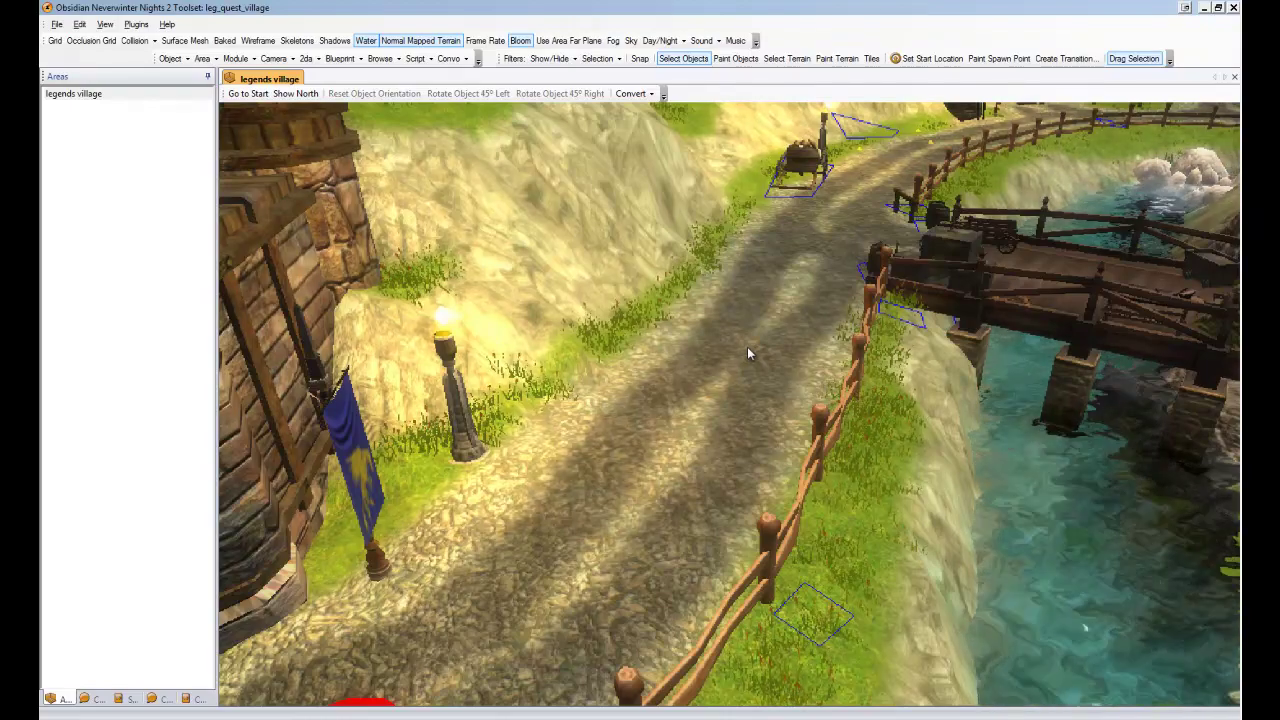
{"action": "left_click_drag", "start_coordinate": [747, 347], "coordinate": [400, 470]}
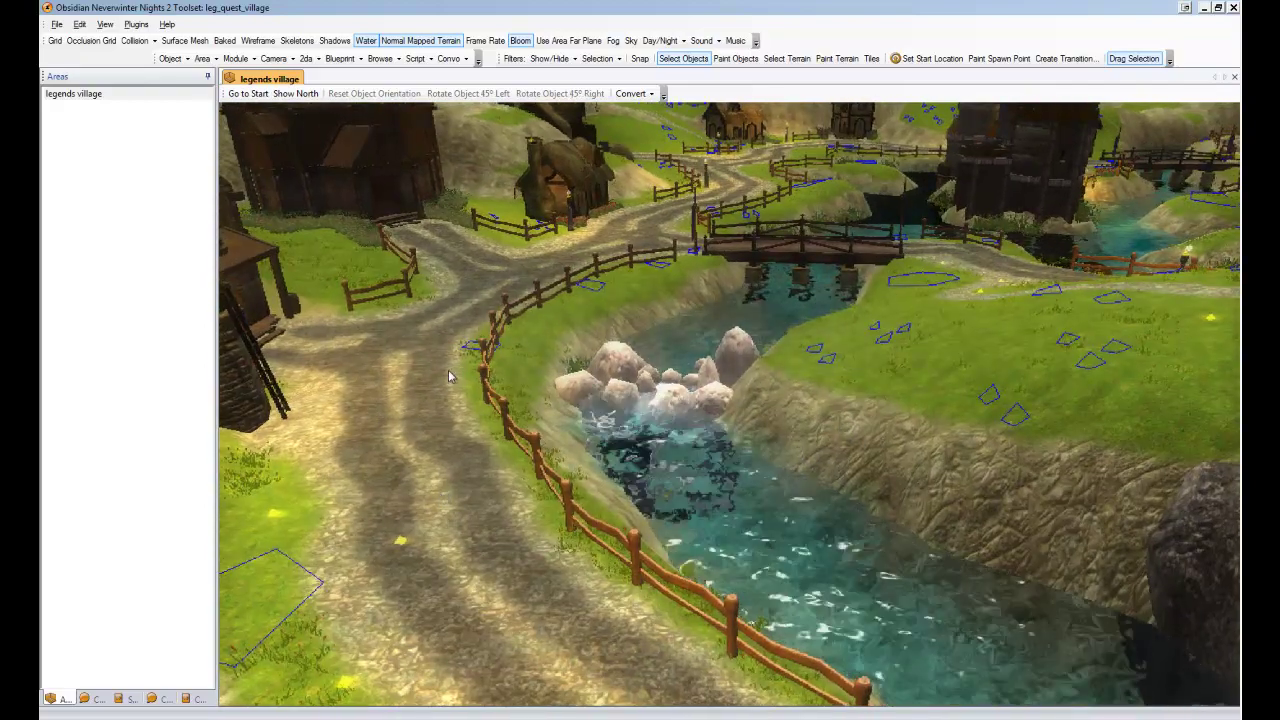
{"action": "left_click_drag", "start_coordinate": [501, 543], "coordinate": [753, 479]}
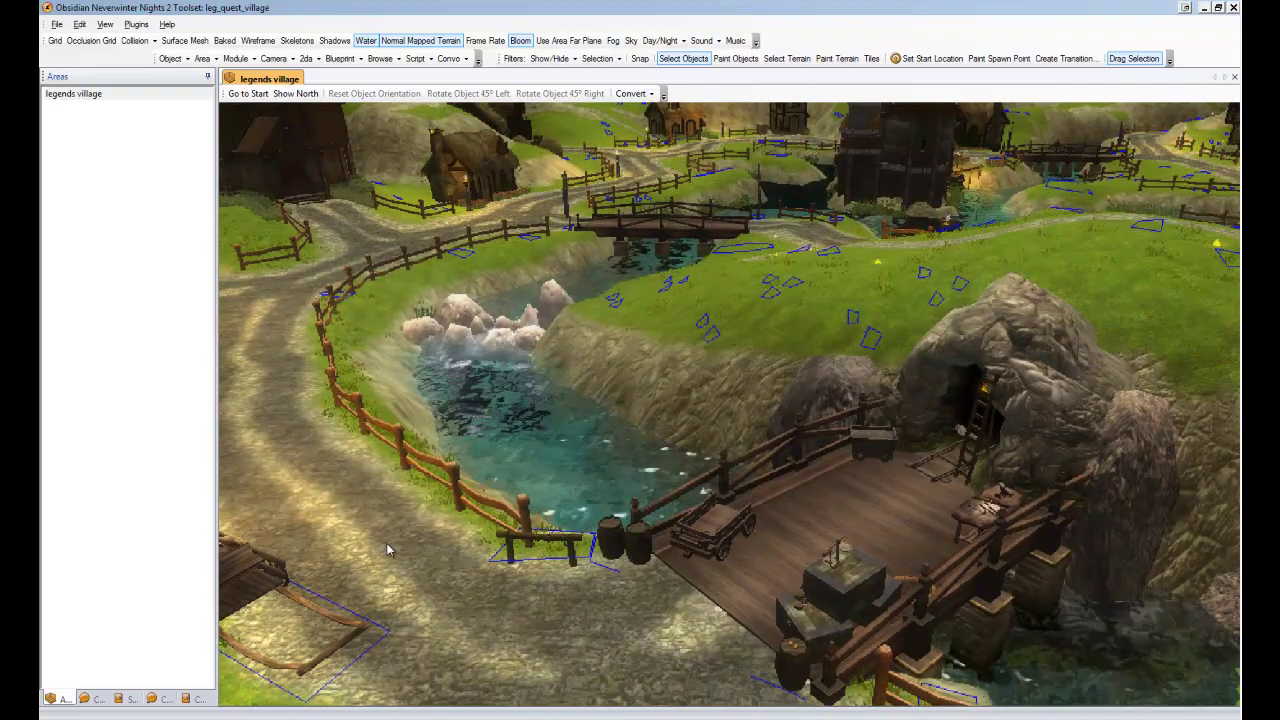
{"action": "left_click_drag", "start_coordinate": [388, 539], "coordinate": [519, 492]}
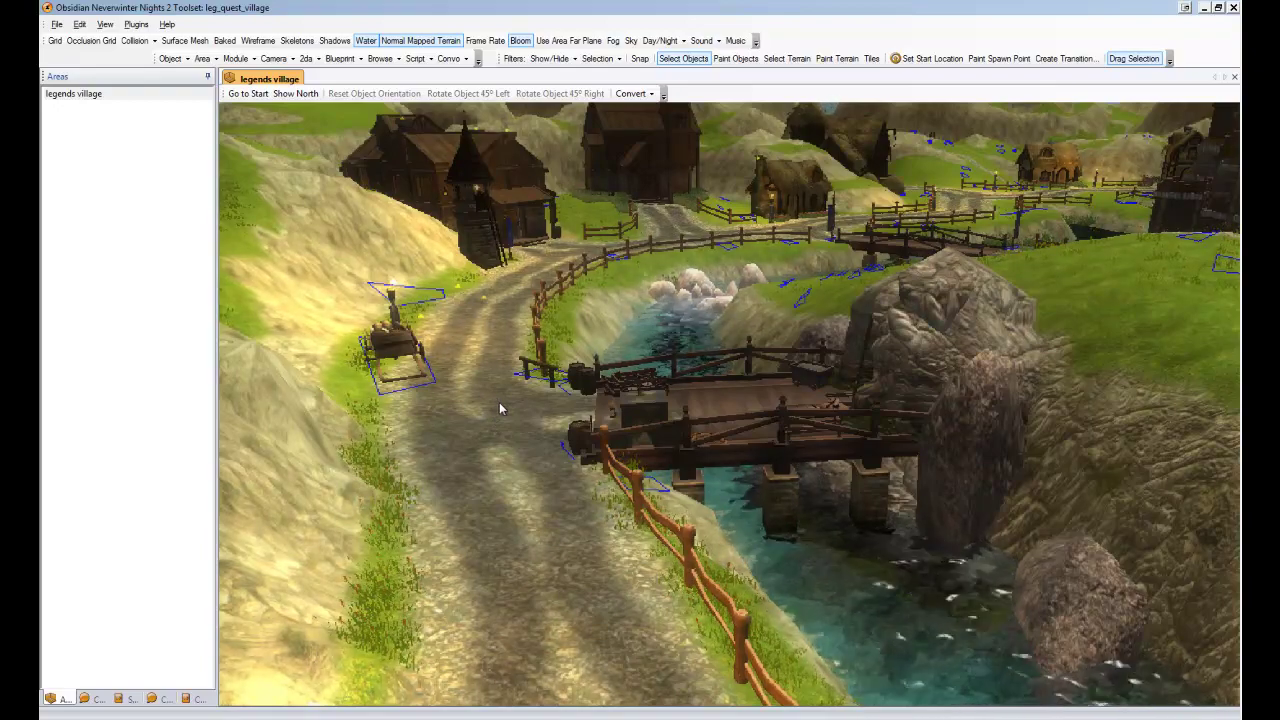
{"action": "left_click_drag", "start_coordinate": [497, 403], "coordinate": [437, 452]}
{"action": "scroll", "coordinate": [437, 452], "scroll_direction": "down", "scroll_amount": 5}
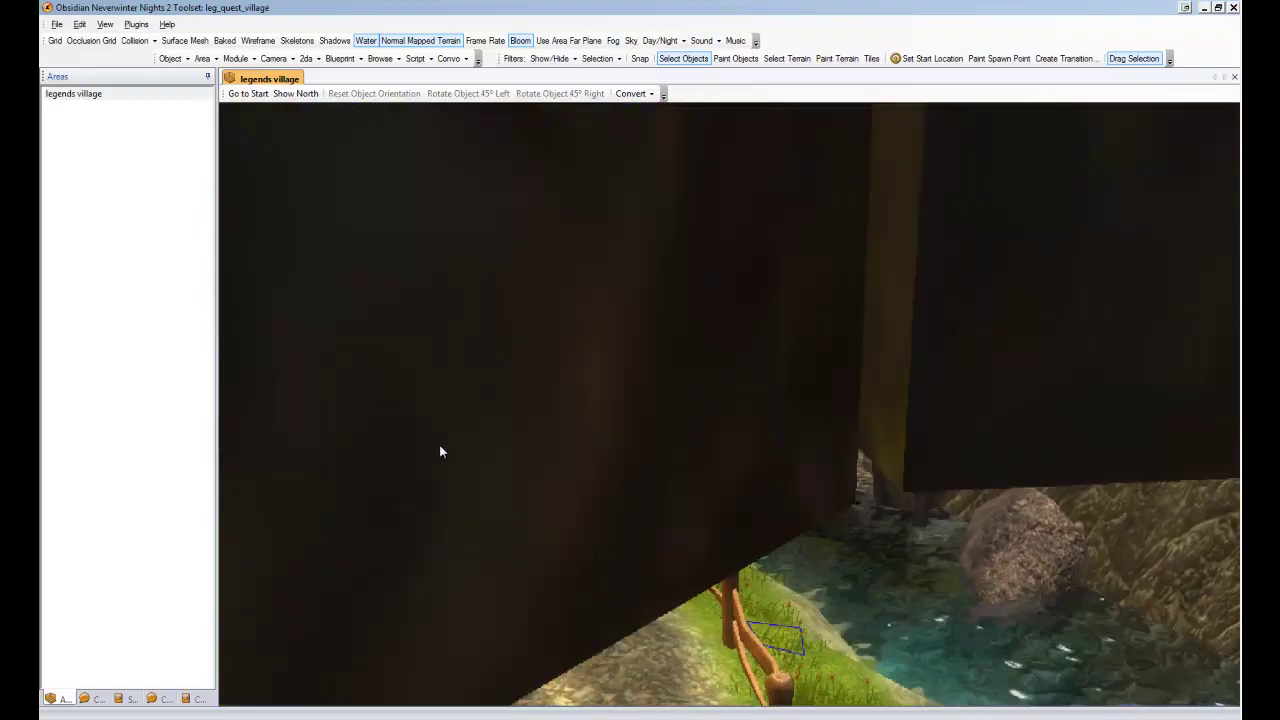
{"action": "scroll", "coordinate": [476, 541], "scroll_direction": "down", "scroll_amount": 3}
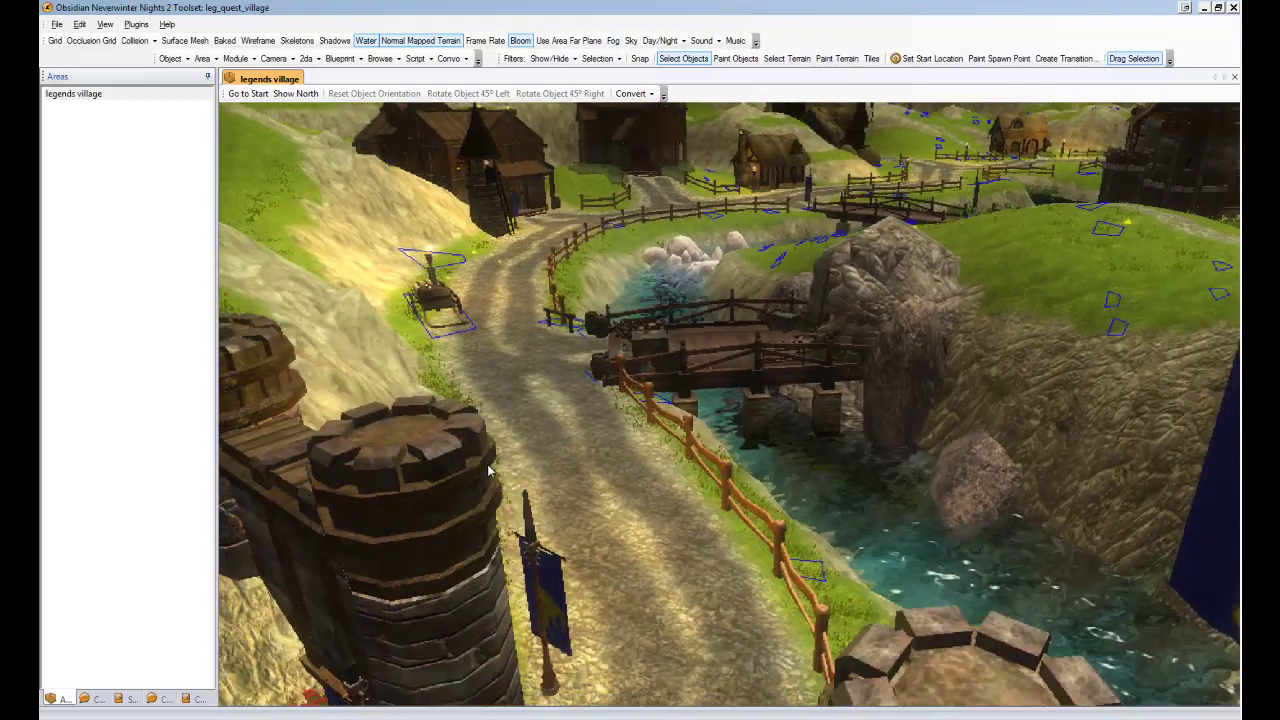
{"action": "scroll", "coordinate": [524, 469], "scroll_direction": "down", "scroll_amount": 2}
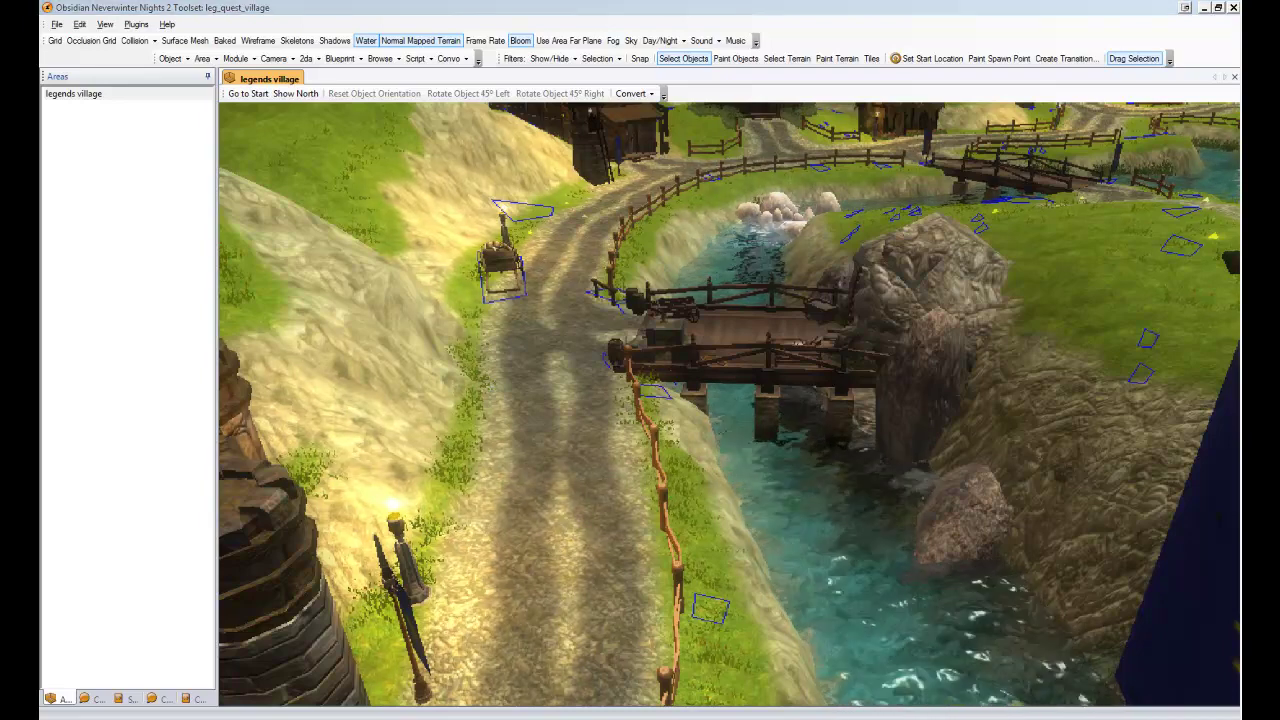
{"action": "left_click", "coordinate": [567, 7]}
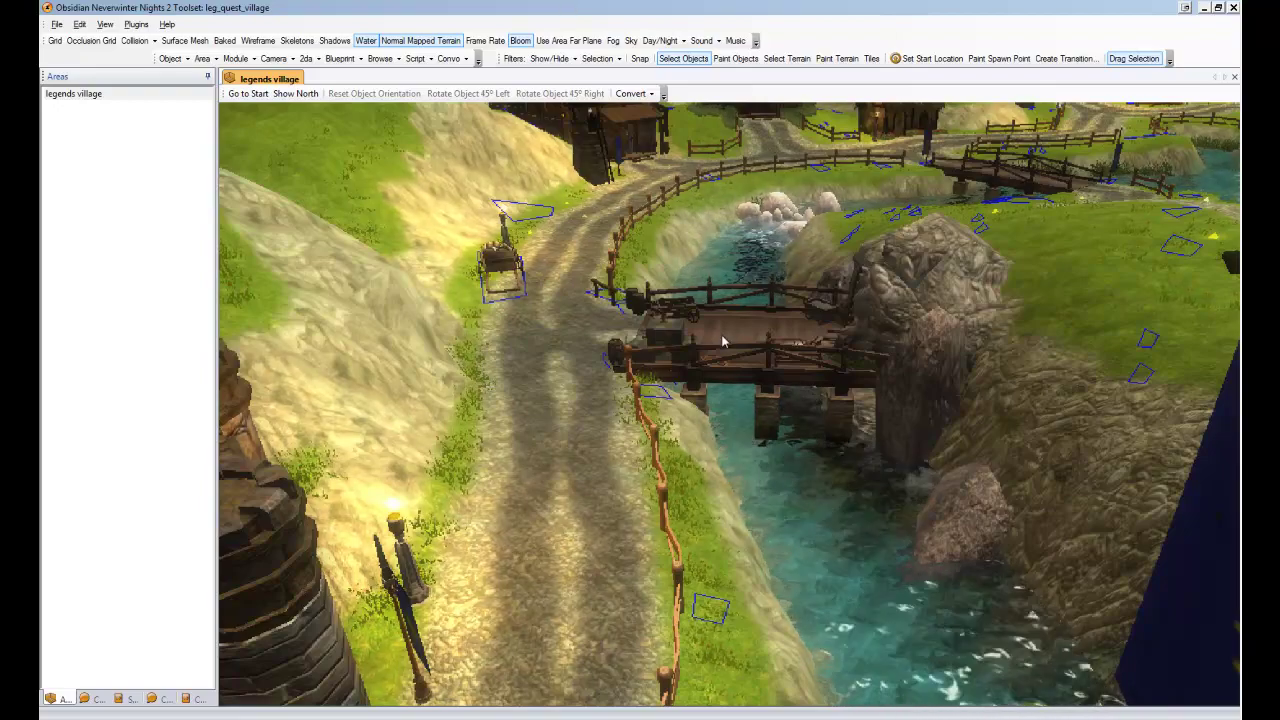
{"action": "left_click_drag", "start_coordinate": [610, 368], "coordinate": [709, 414]}
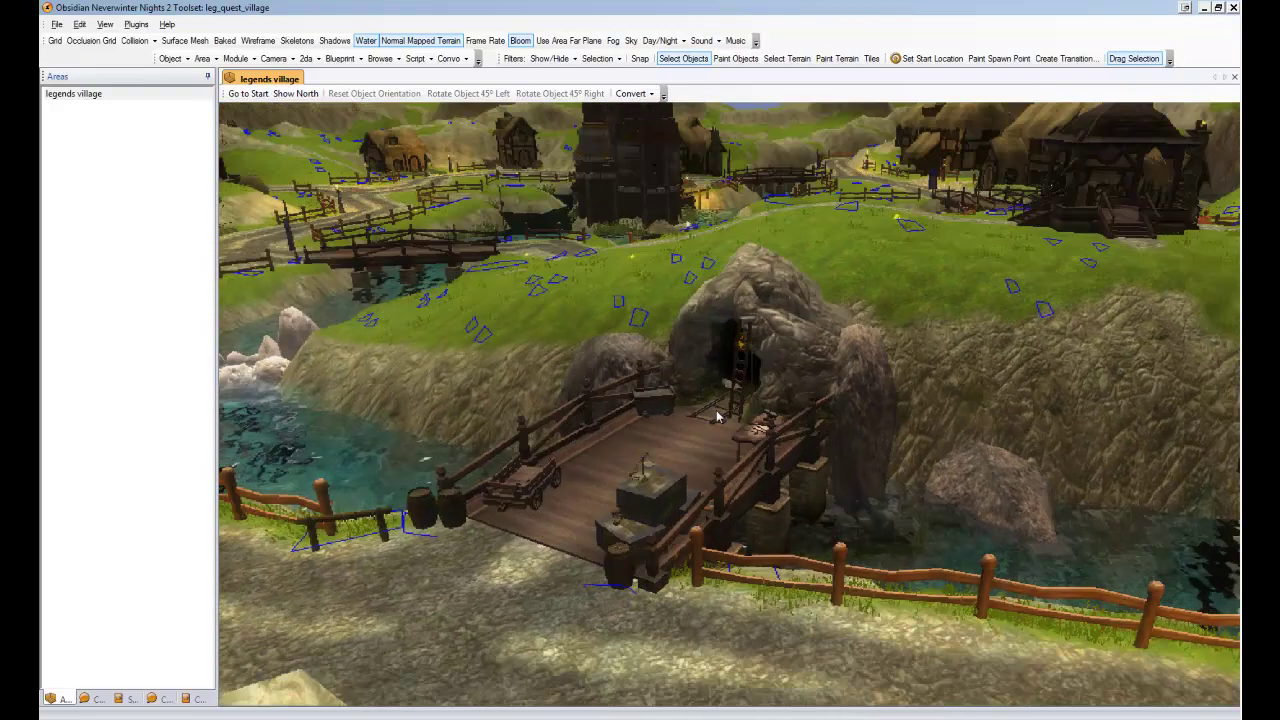
{"action": "left_click_drag", "start_coordinate": [624, 293], "coordinate": [645, 286]}
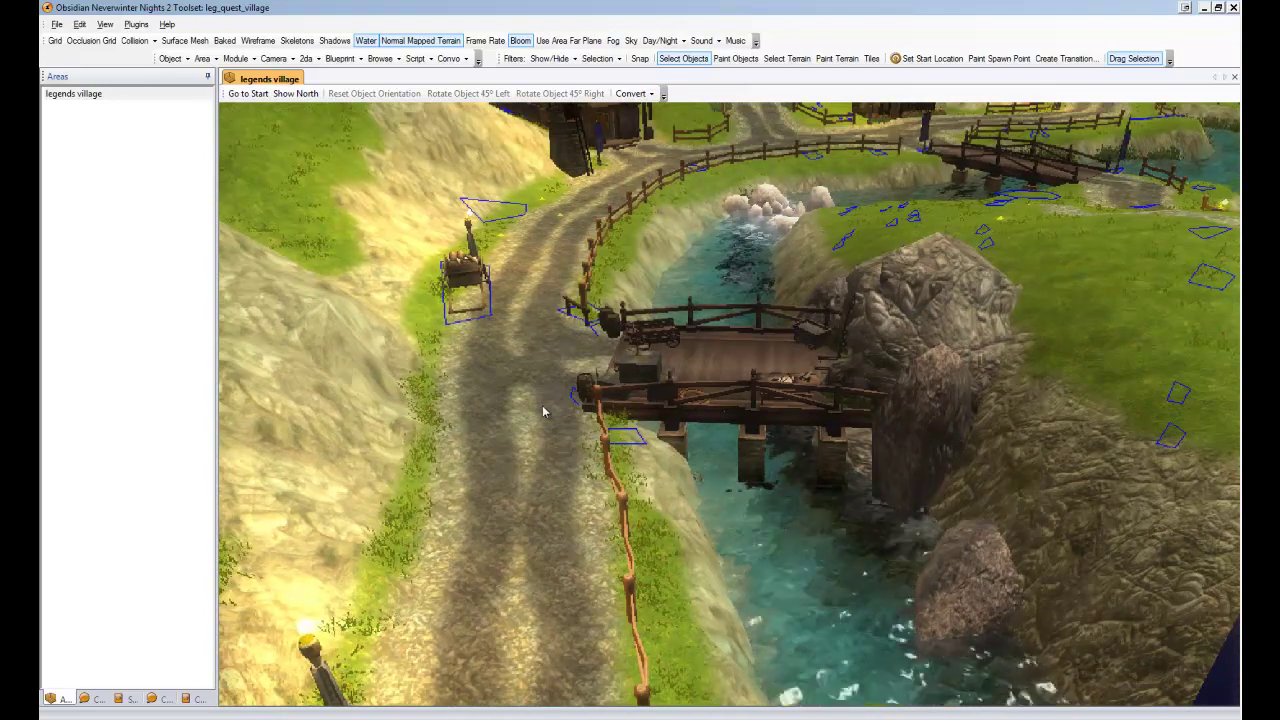
- Open the Legends Quest Plugin and start a new quest
{"action": "left_click", "coordinate": [137, 25]}
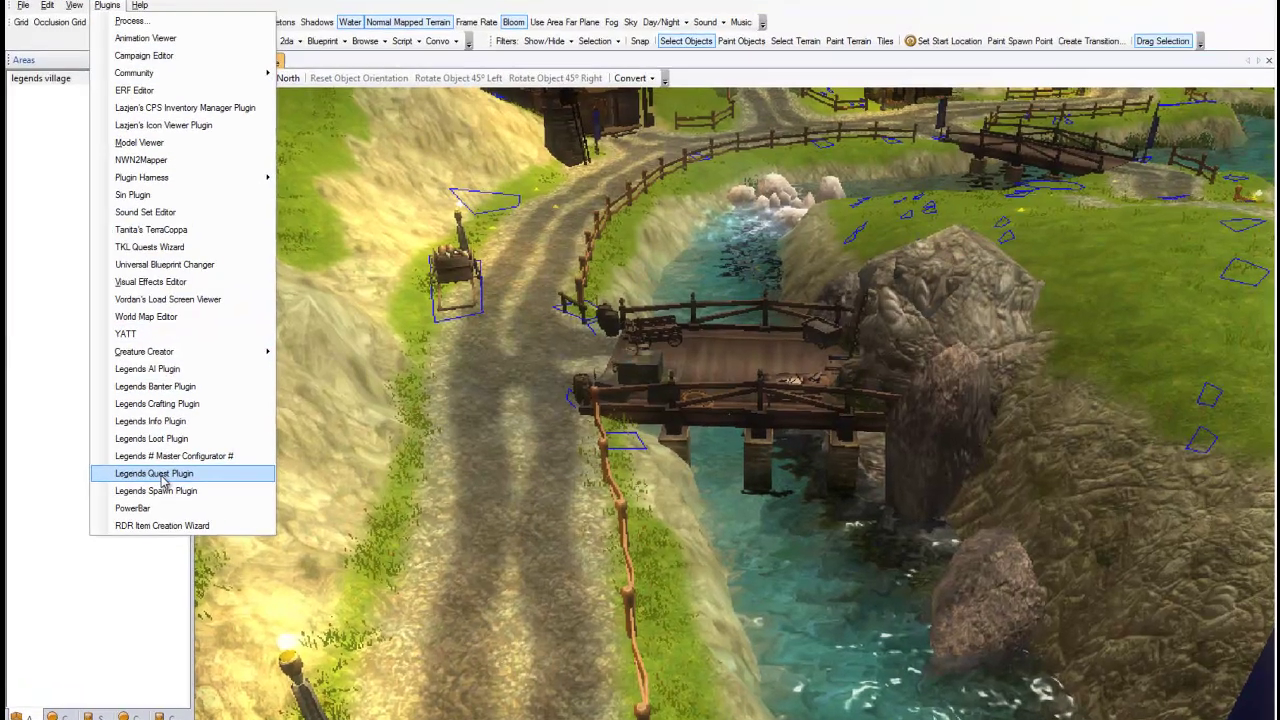
{"action": "left_click", "coordinate": [181, 468]}
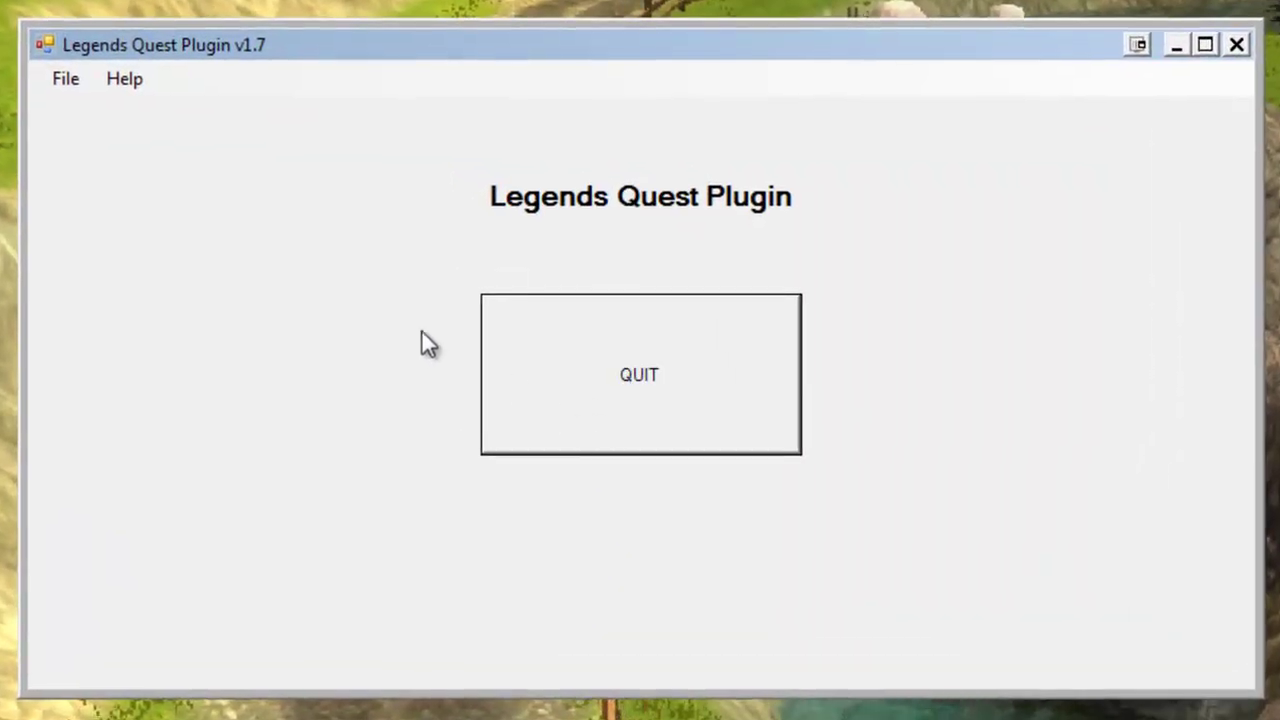
{"action": "left_click", "coordinate": [63, 78]}
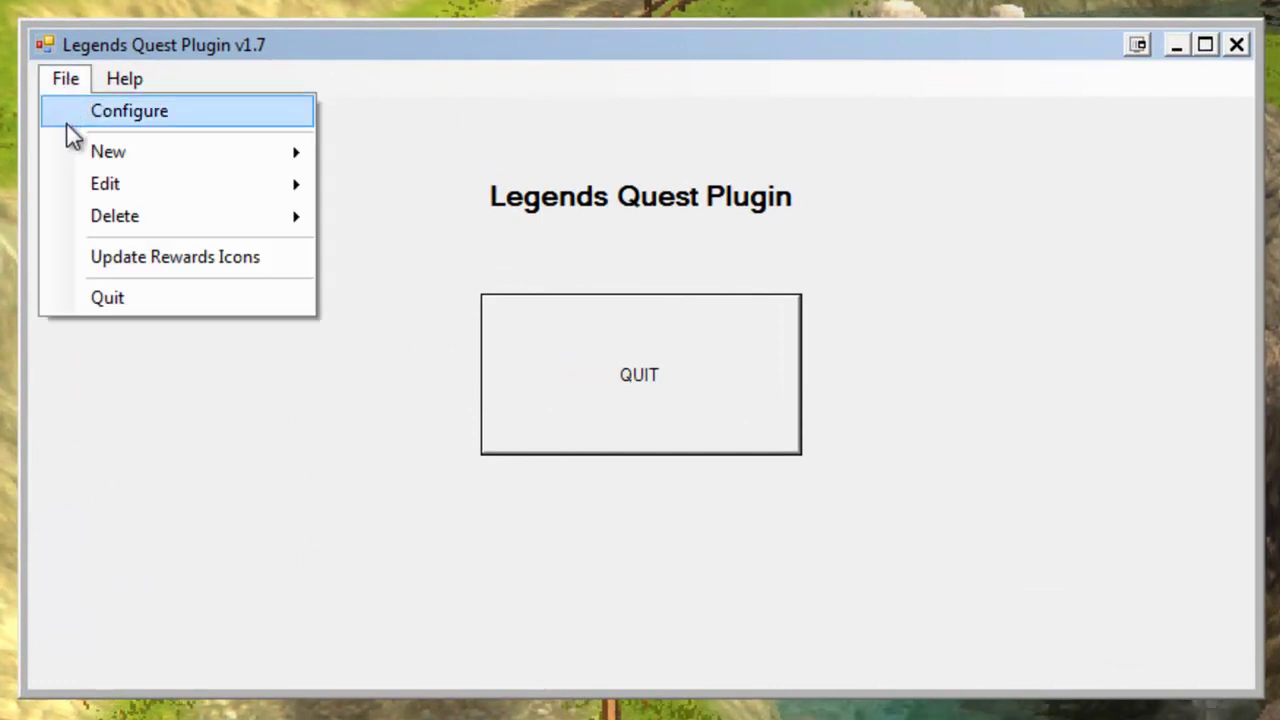
{"action": "mouse_move", "coordinate": [58, 150]}
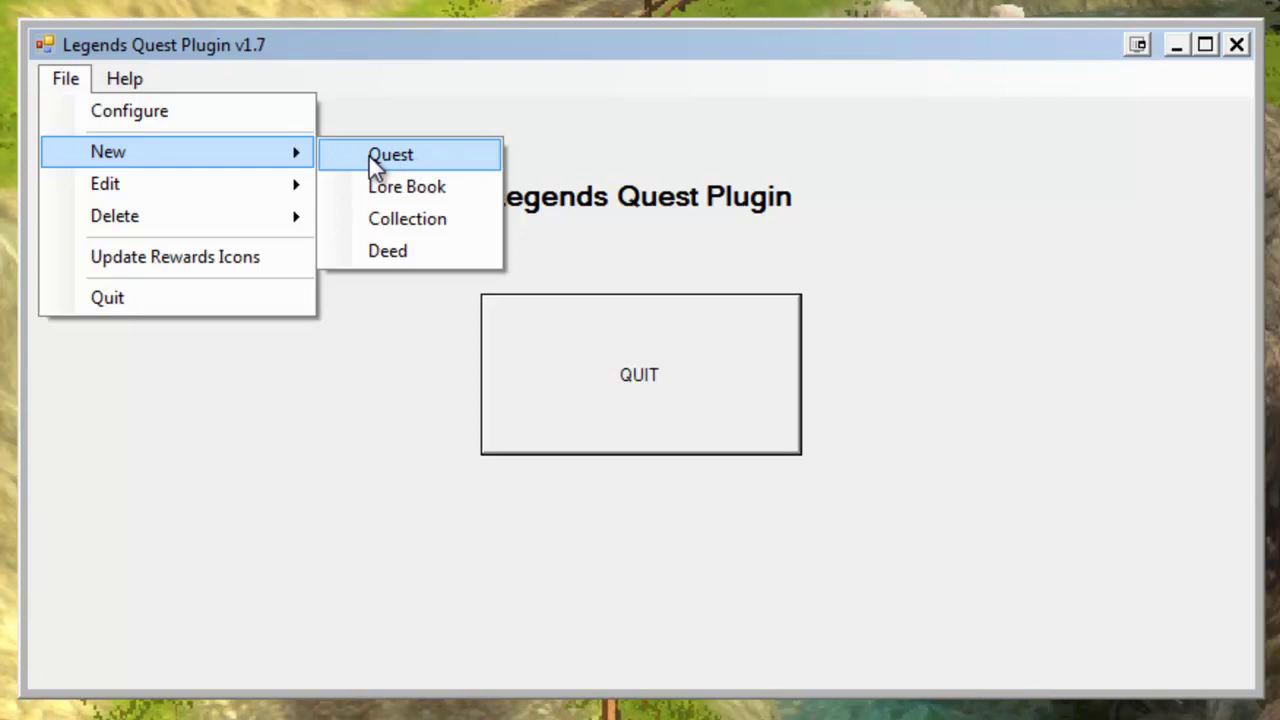
{"action": "left_click", "coordinate": [432, 158]}
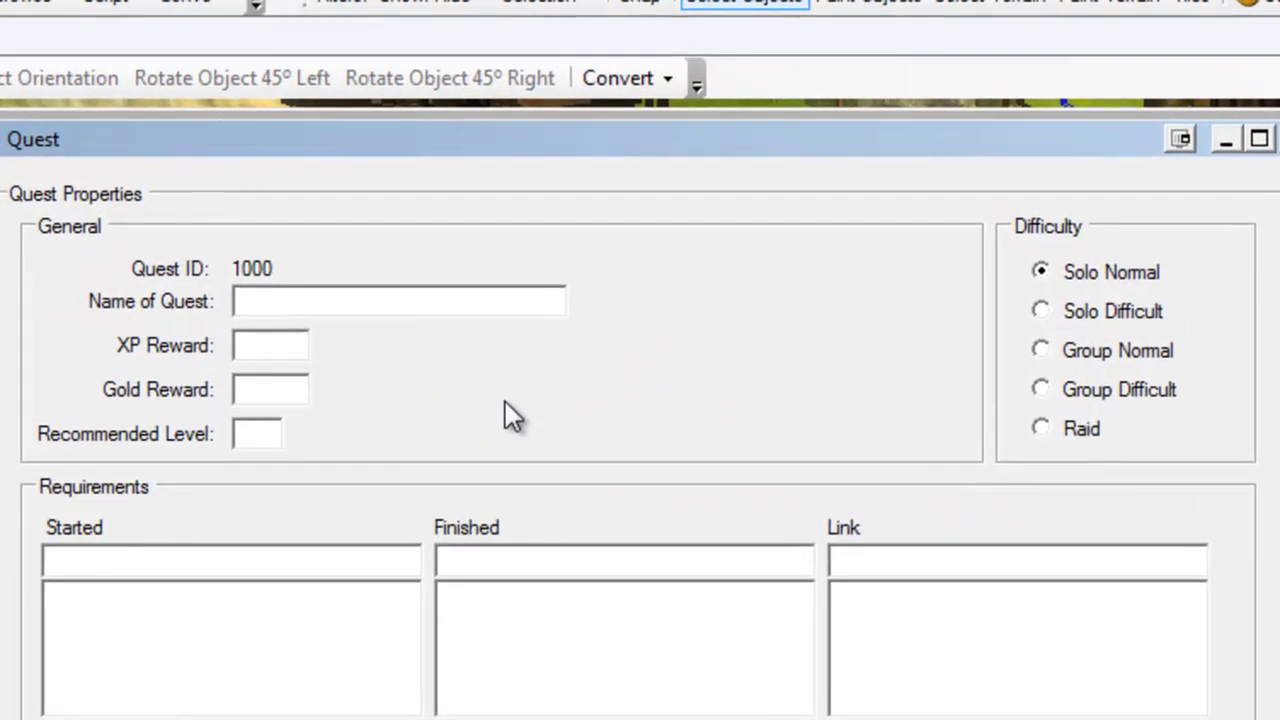
- Name the quest "Welcome to Legends"
{"action": "type", "text": "Welcome to "}
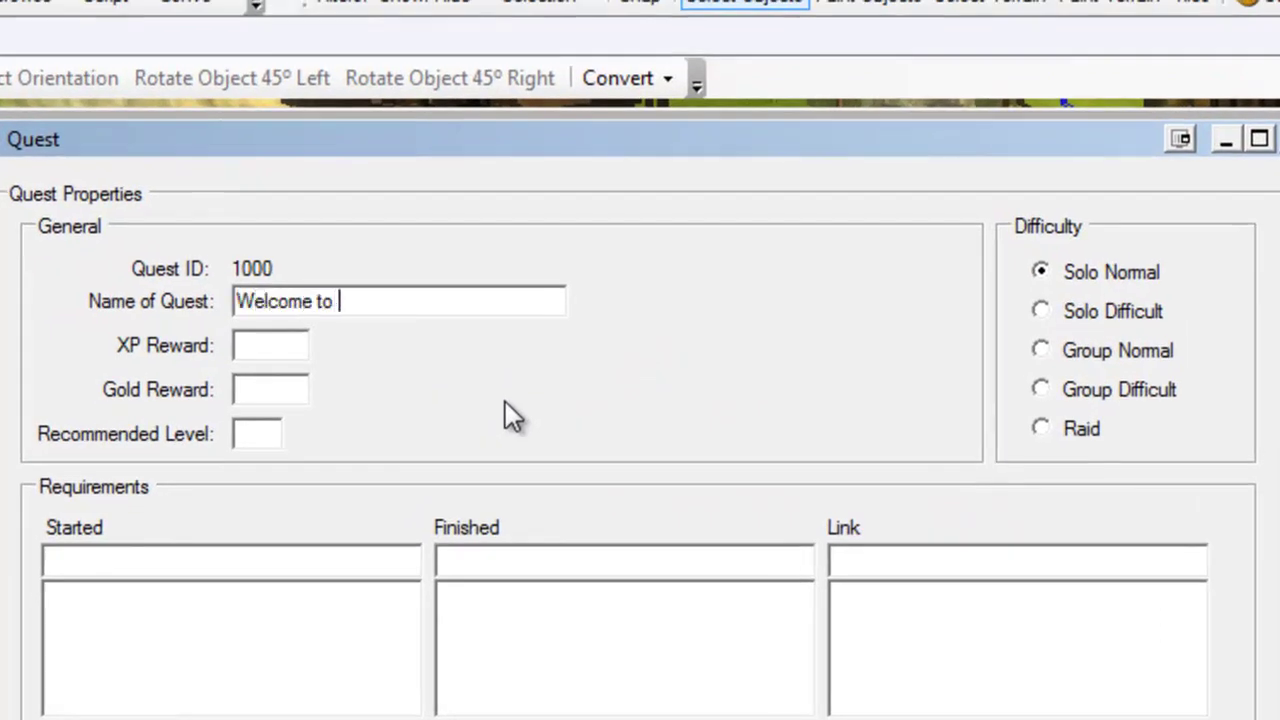
{"action": "type", "text": "Legend"}
{"action": "key", "text": "BackSpace"}
{"action": "type", "text": "s"}
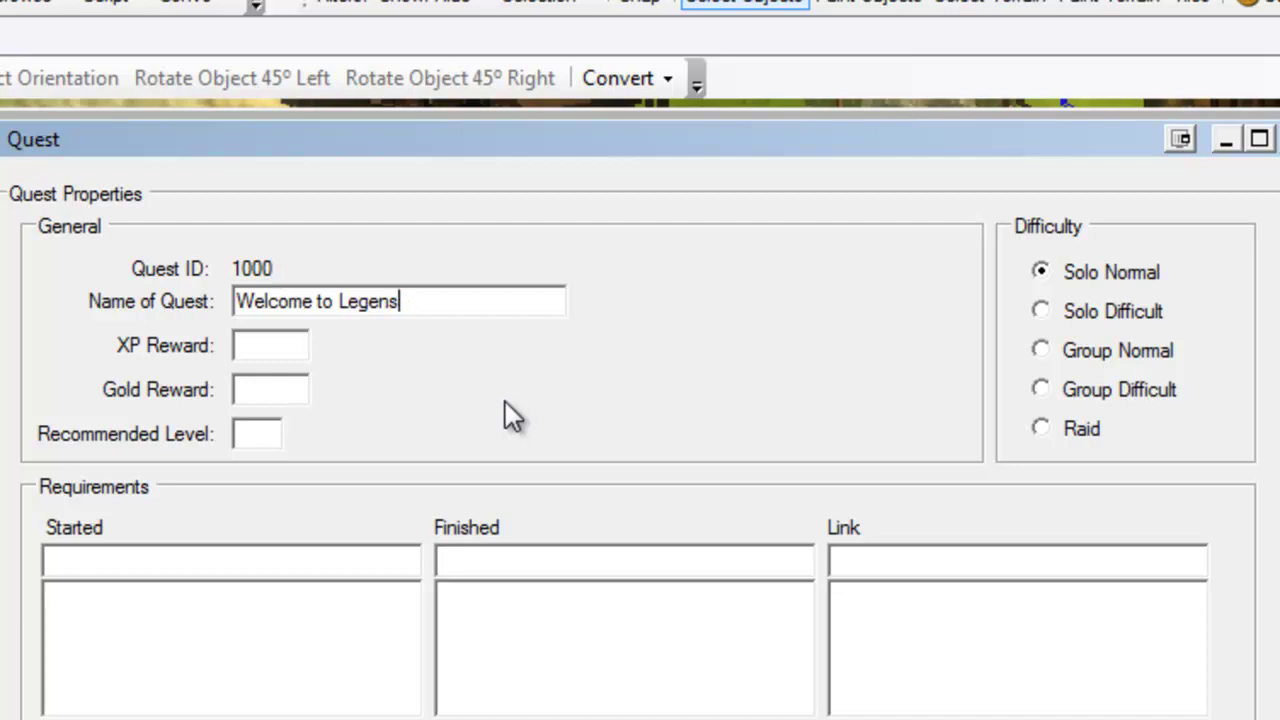
{"action": "key", "text": "BackSpace"}
{"action": "type", "text": "ds Villa"}
{"action": "key", "text": "BackSpace"}
{"action": "key", "text": "BackSpace"}
{"action": "key", "text": "BackSpace"}
{"action": "key", "text": "BackSpace"}
{"action": "key", "text": "BackSpace"}
{"action": "key", "text": "BackSpace"}
{"action": "key", "text": "Tab"}
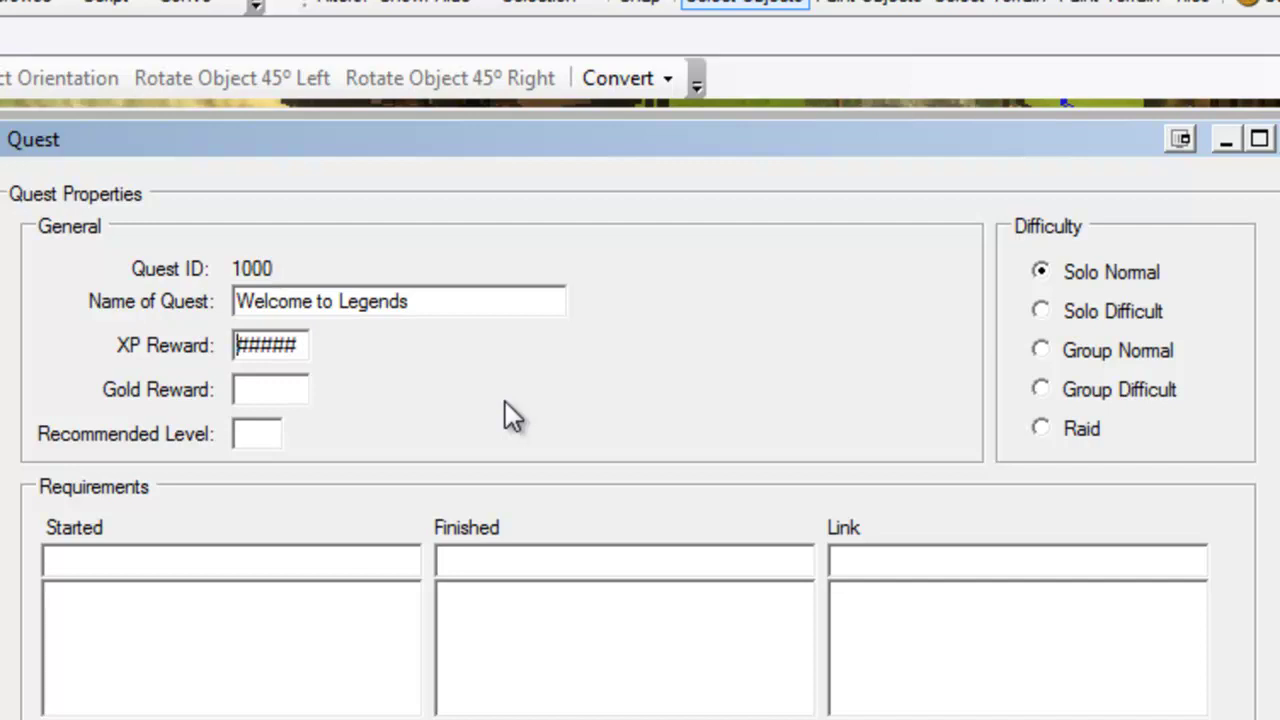
- Set the XP reward to 50 and the recommended level to 1, leaving the gold reward blank
{"action": "type", "text": "50"}
{"action": "key", "text": "Tab"}
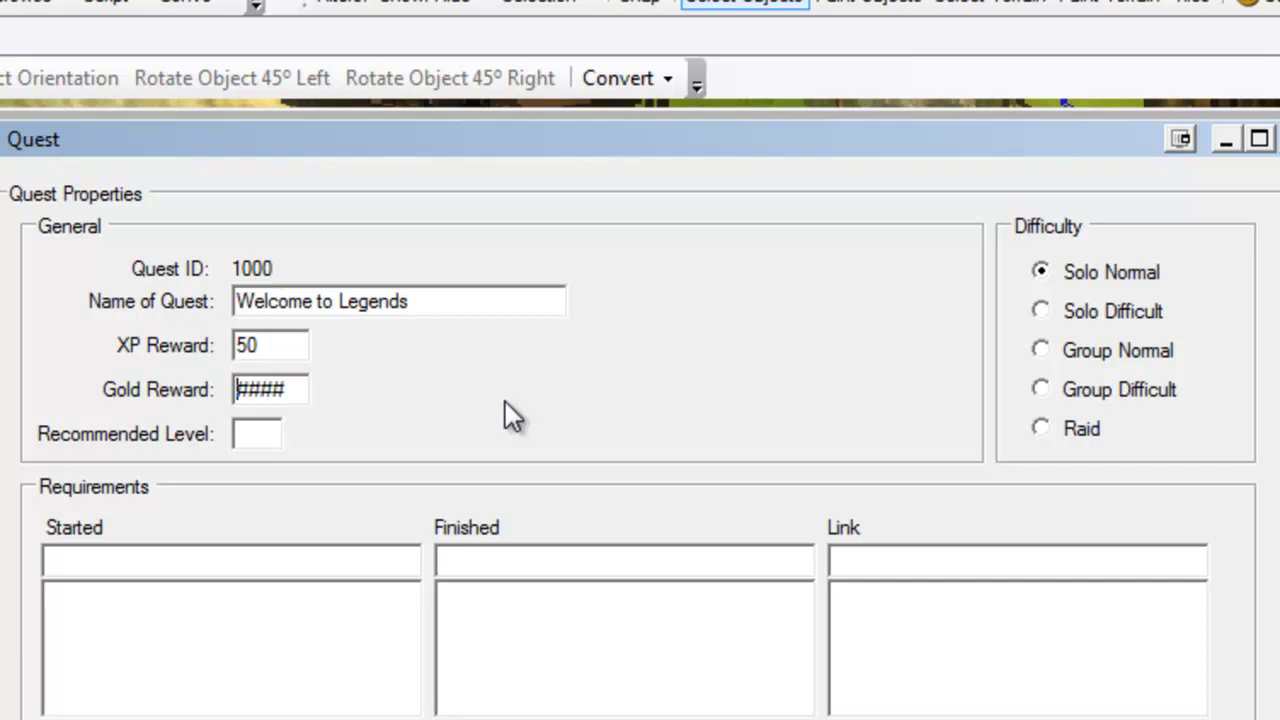
{"action": "key", "text": "Tab"}
{"action": "type", "text": "1"}
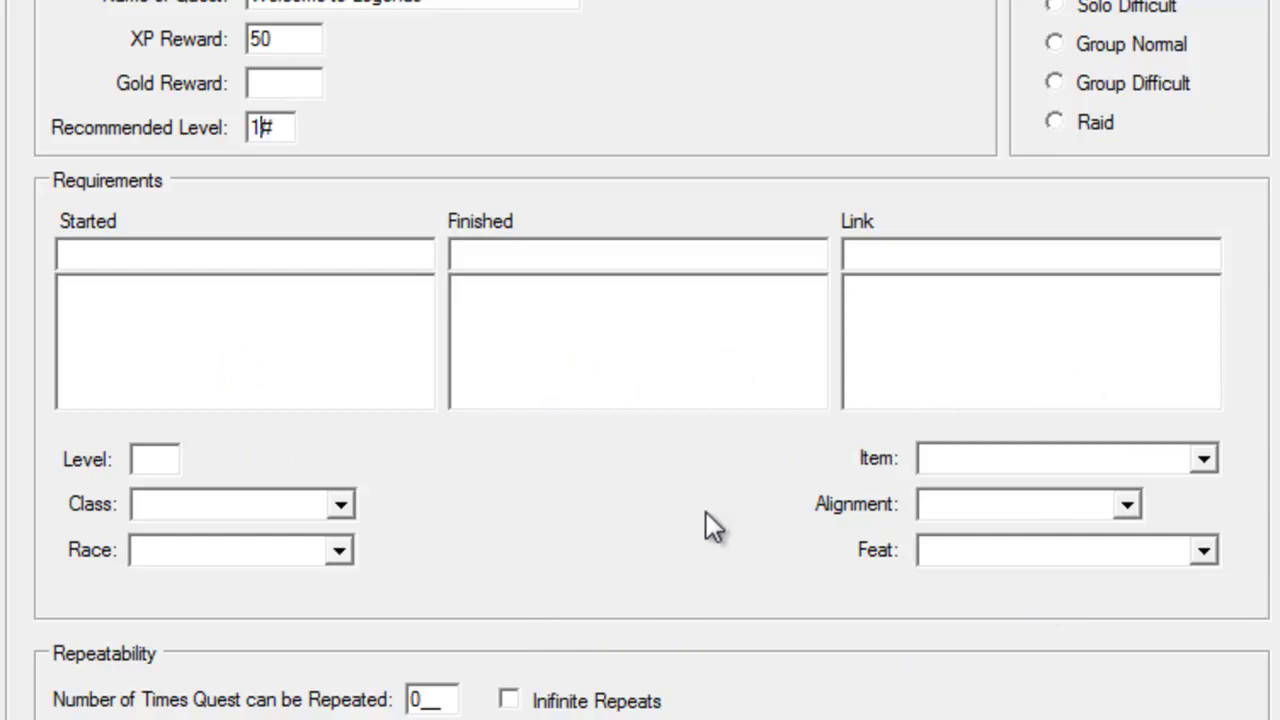
- Examine the level, class, race, item and feat options in the quest requirements
{"action": "left_click", "coordinate": [155, 460]}
{"action": "left_click", "coordinate": [341, 502]}
{"action": "left_click", "coordinate": [343, 505]}
{"action": "left_click", "coordinate": [330, 551]}
{"action": "left_click", "coordinate": [330, 551]}
{"action": "left_click", "coordinate": [1213, 454]}
{"action": "left_click", "coordinate": [1205, 458]}
{"action": "left_click", "coordinate": [1203, 550]}
{"action": "left_click", "coordinate": [1205, 550]}
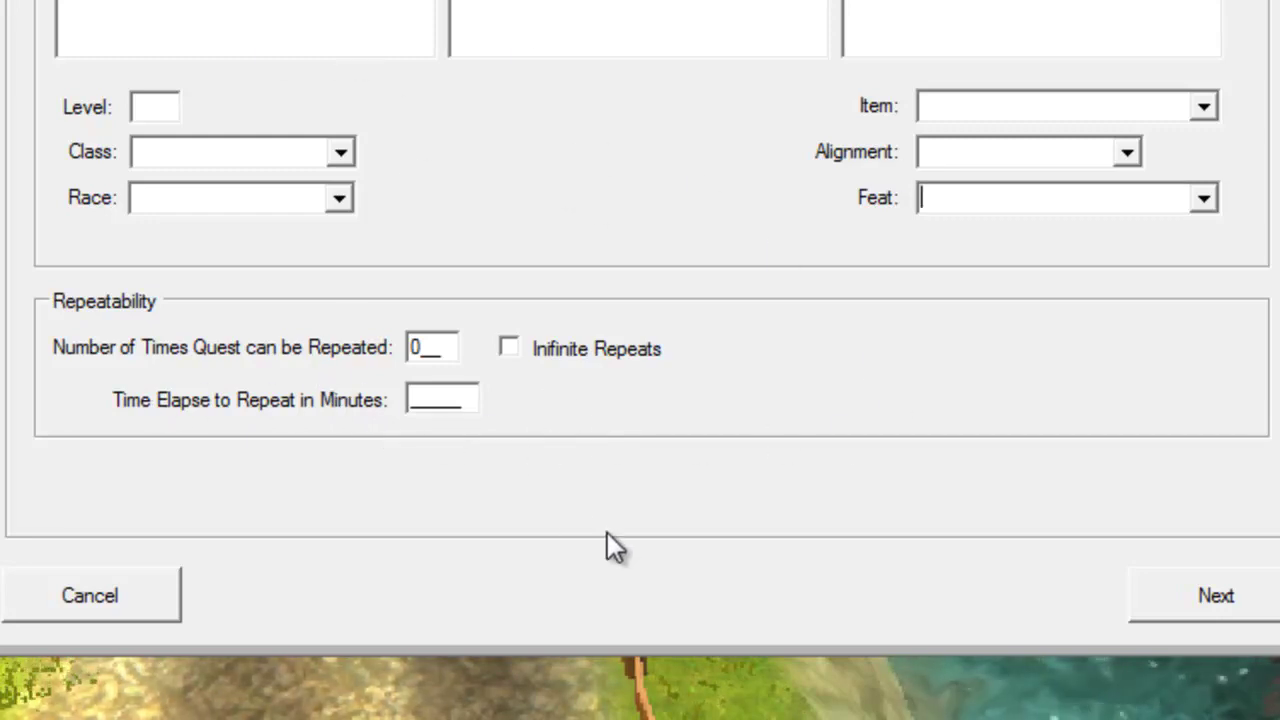
- Continue to the Quest Initiator page, create a new NPC starting object and enter the initiator's name
{"action": "left_click", "coordinate": [1204, 598]}
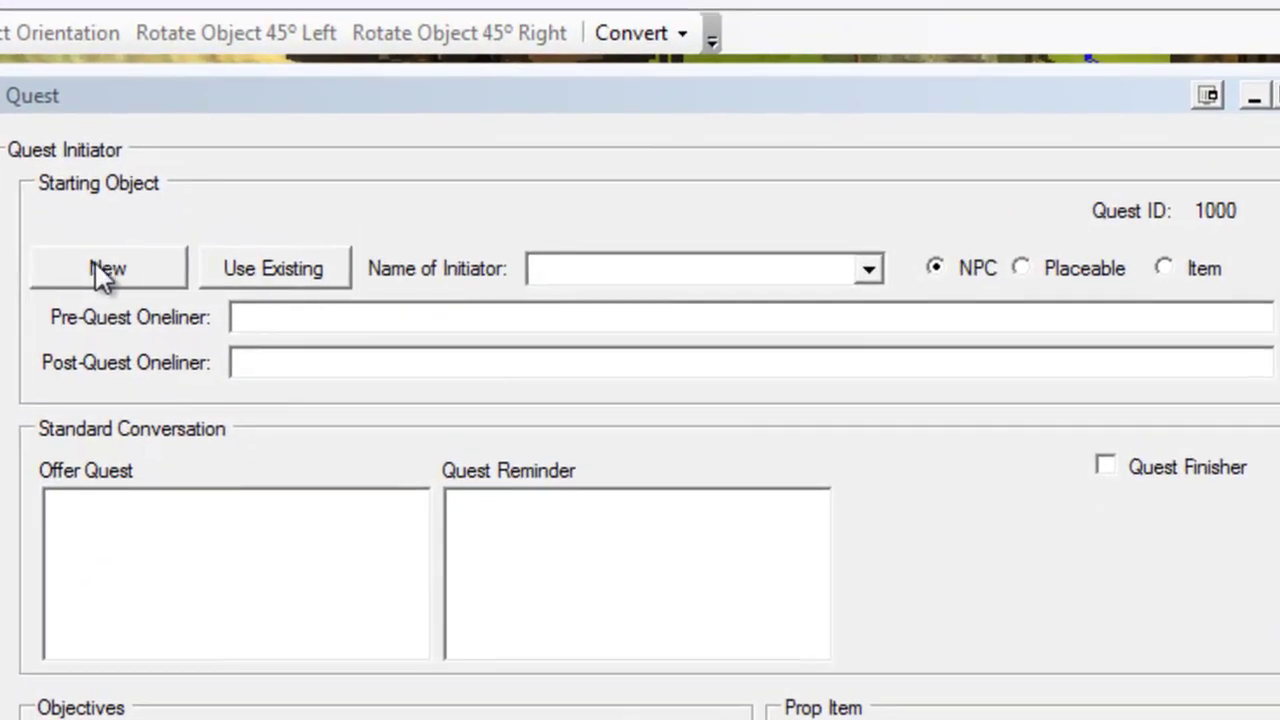
{"action": "left_click", "coordinate": [281, 81]}
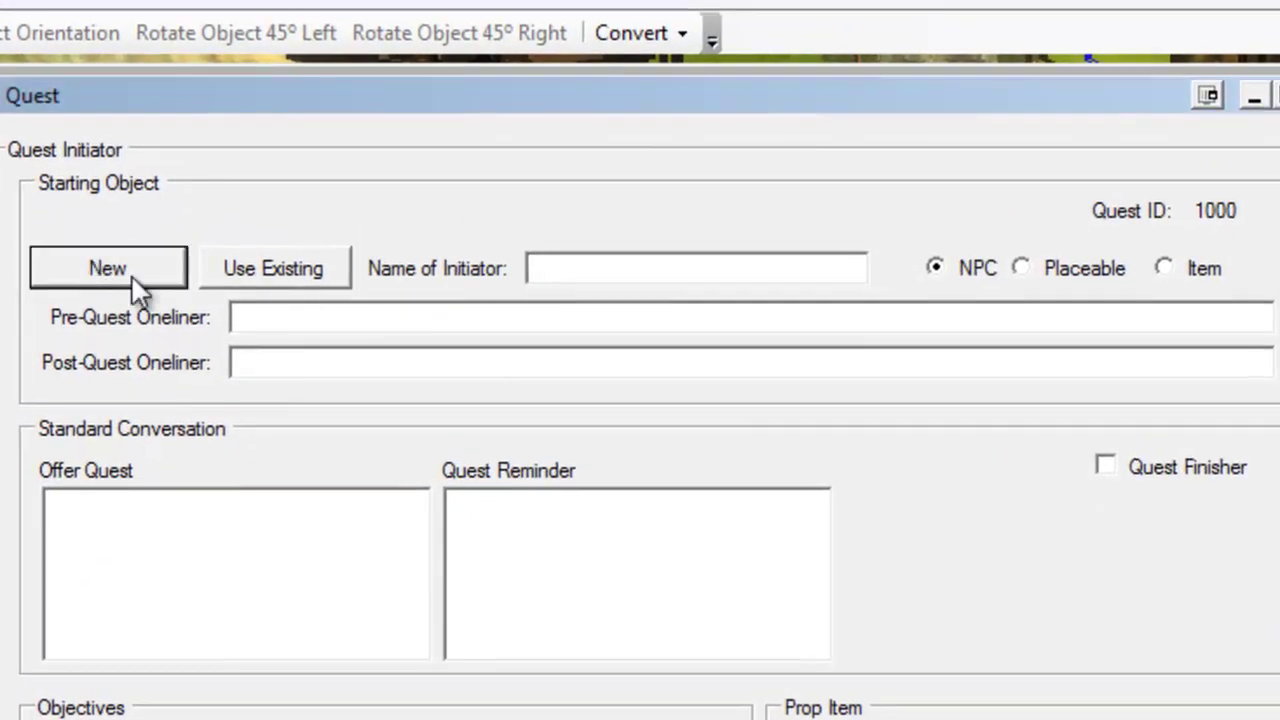
{"action": "left_click", "coordinate": [563, 261]}
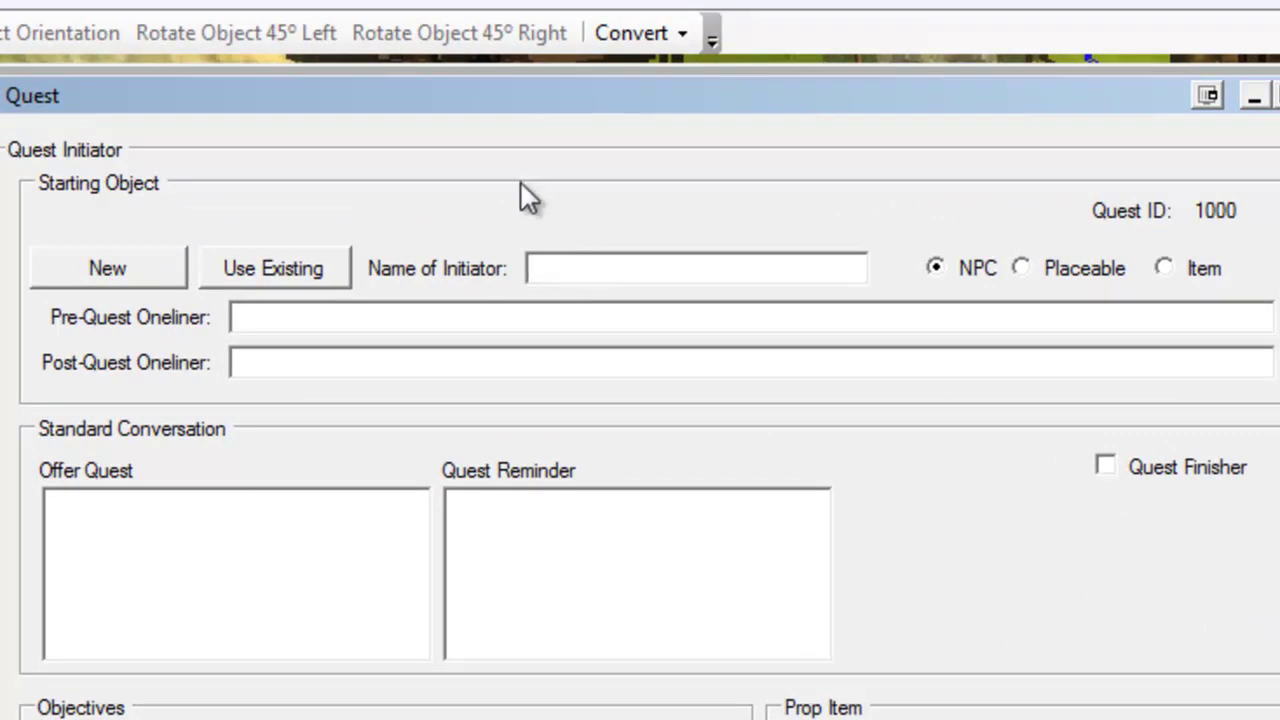
{"action": "type", "text": "John Greeter"}
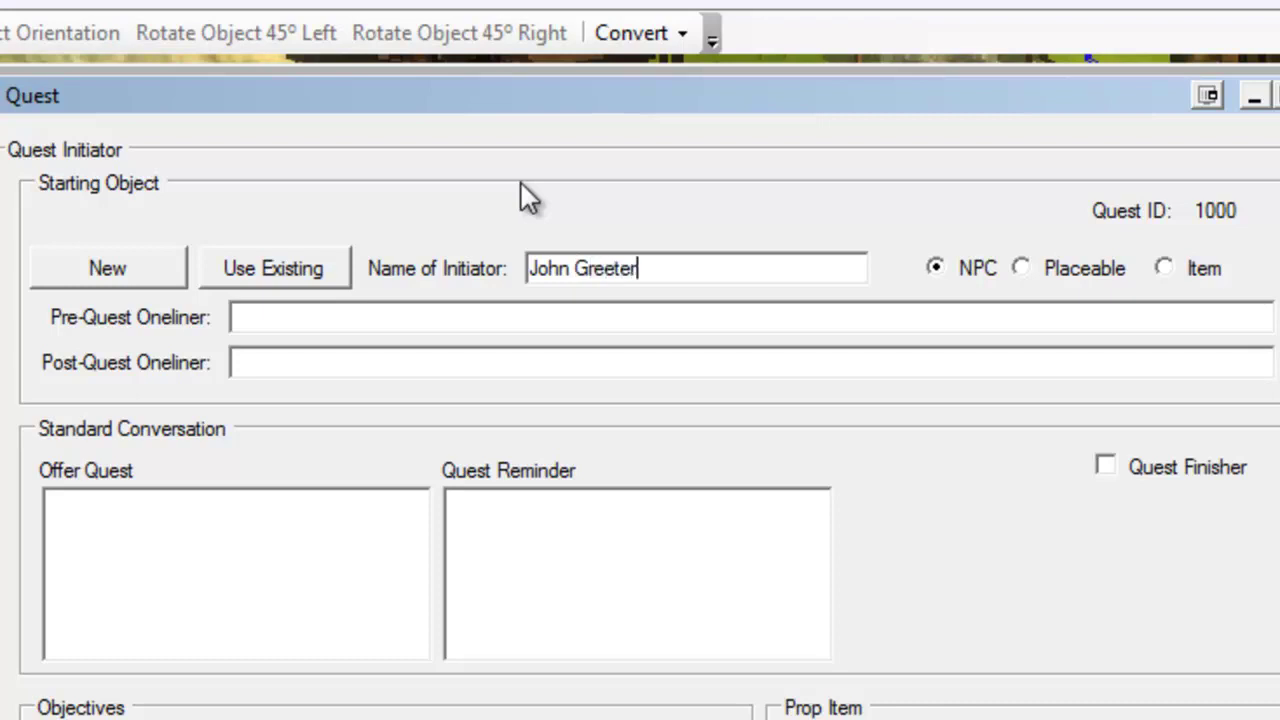
{"action": "left_click", "coordinate": [380, 316]}
{"action": "type", "text": "Come back later."}
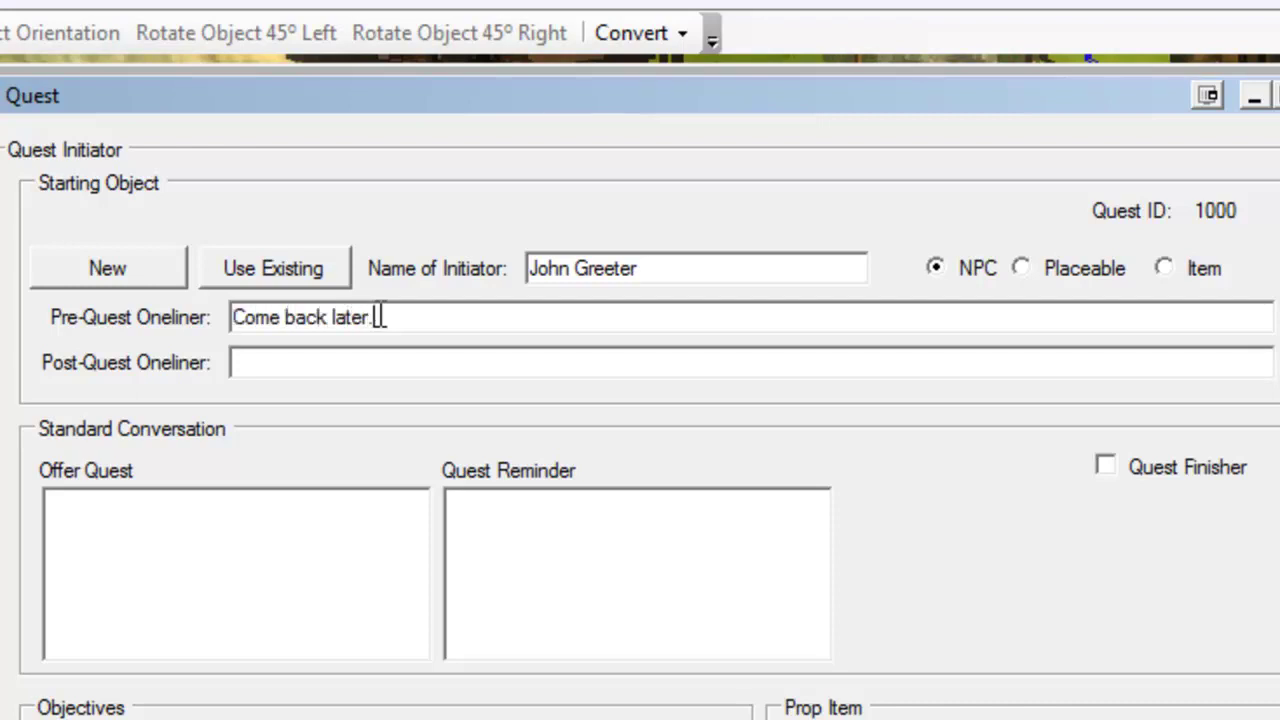
{"action": "key", "text": "ctrl+a"}
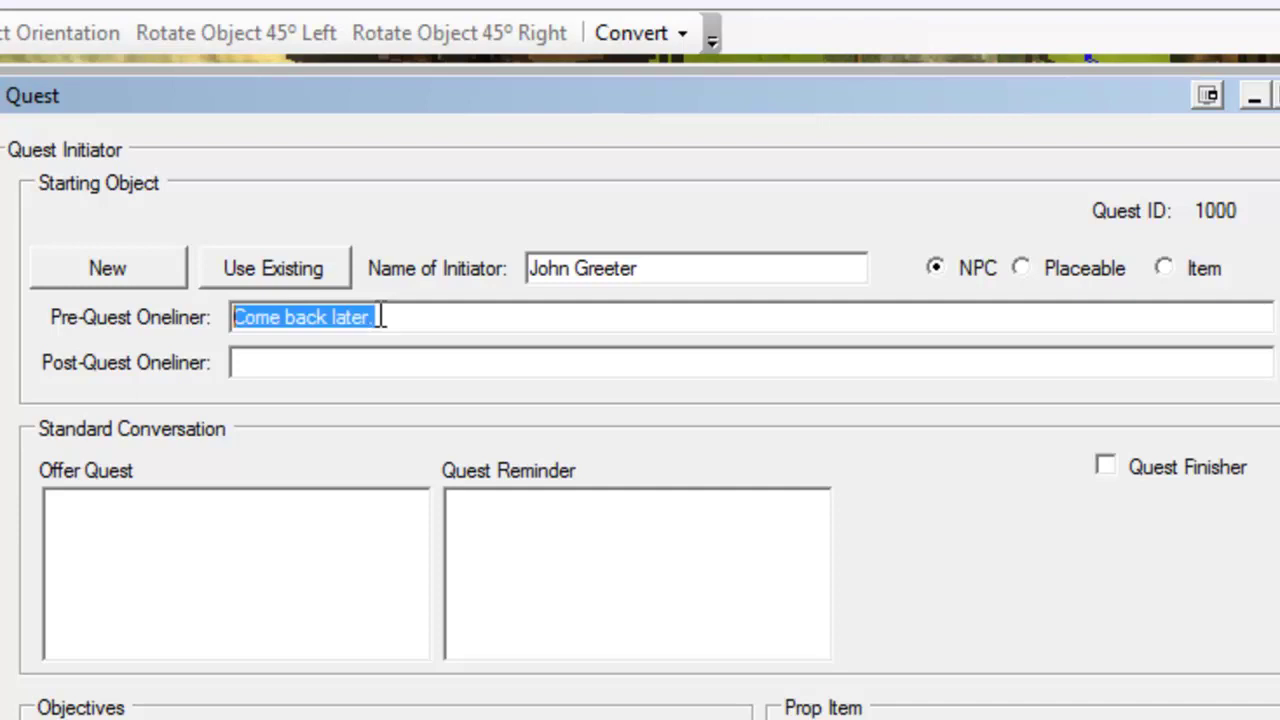
{"action": "key", "text": "BackSpace"}
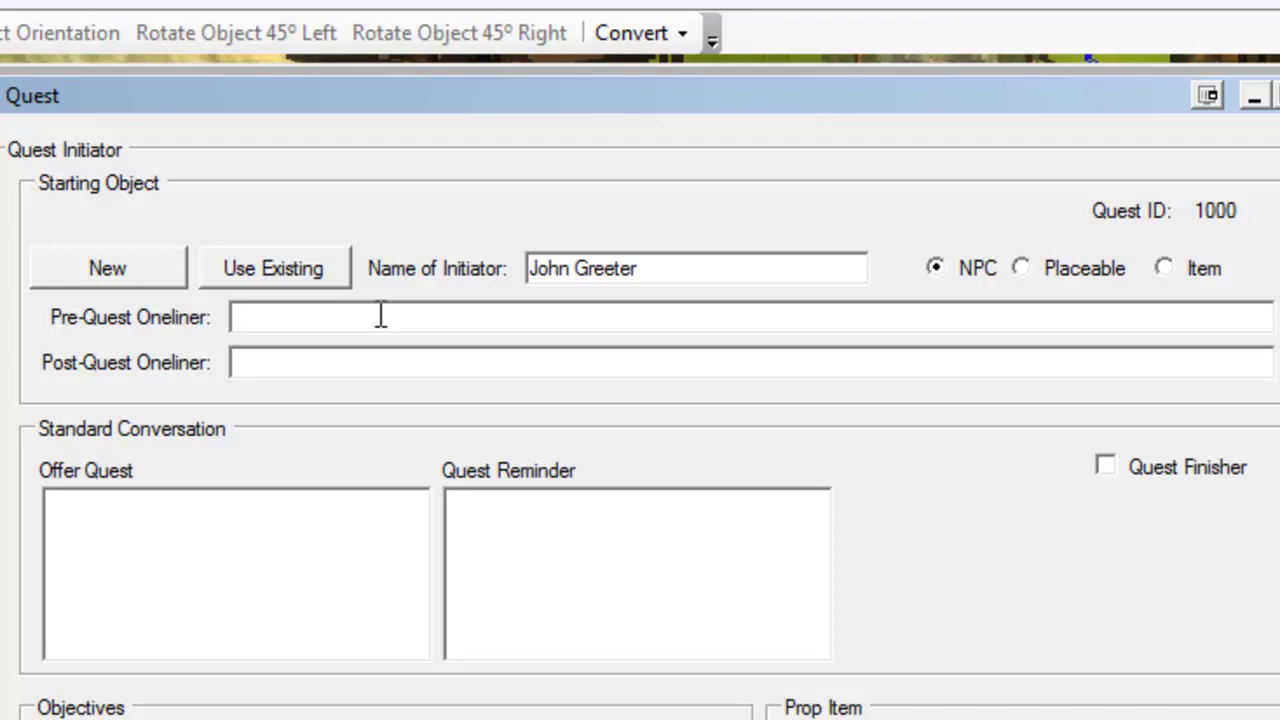
- Leave the pre-quest oneliner blank and enter the post-quest oneliner "Good to see you again, I'm glad you're finding your way around our village."
{"action": "key", "text": "Tab"}
{"action": "type", "text": "Good to s"}
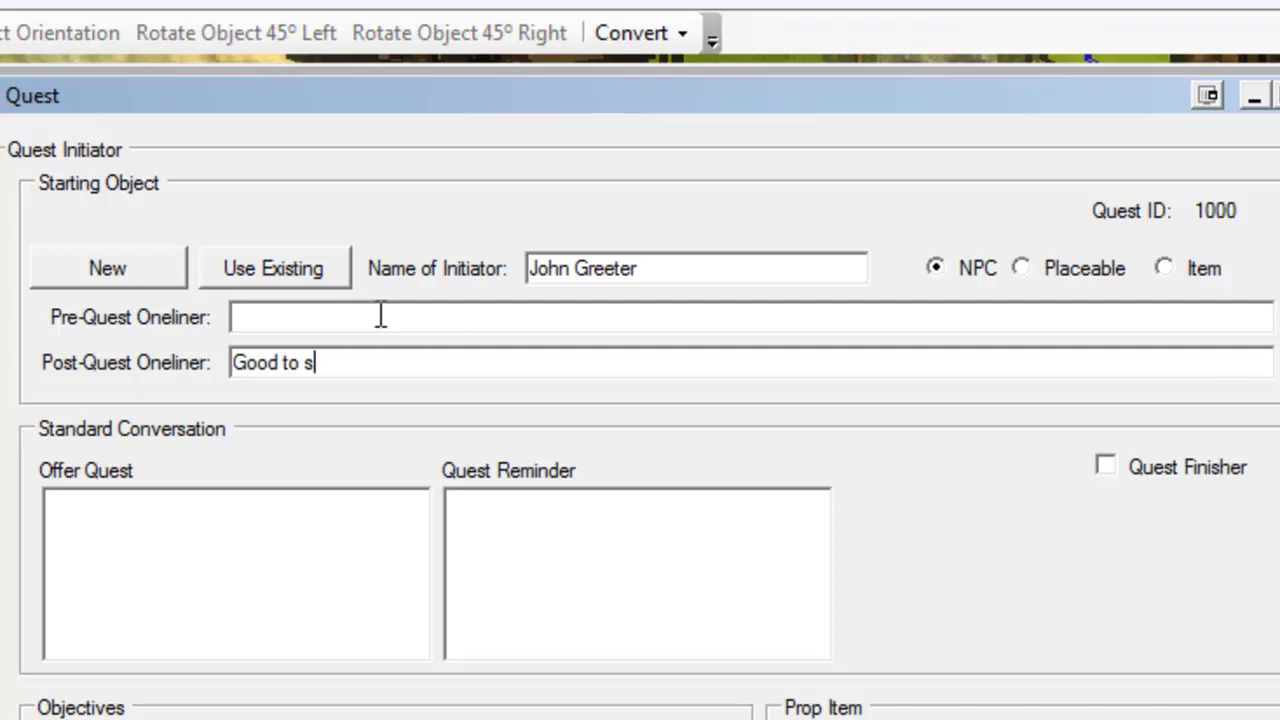
{"action": "type", "text": "ee you again,"}
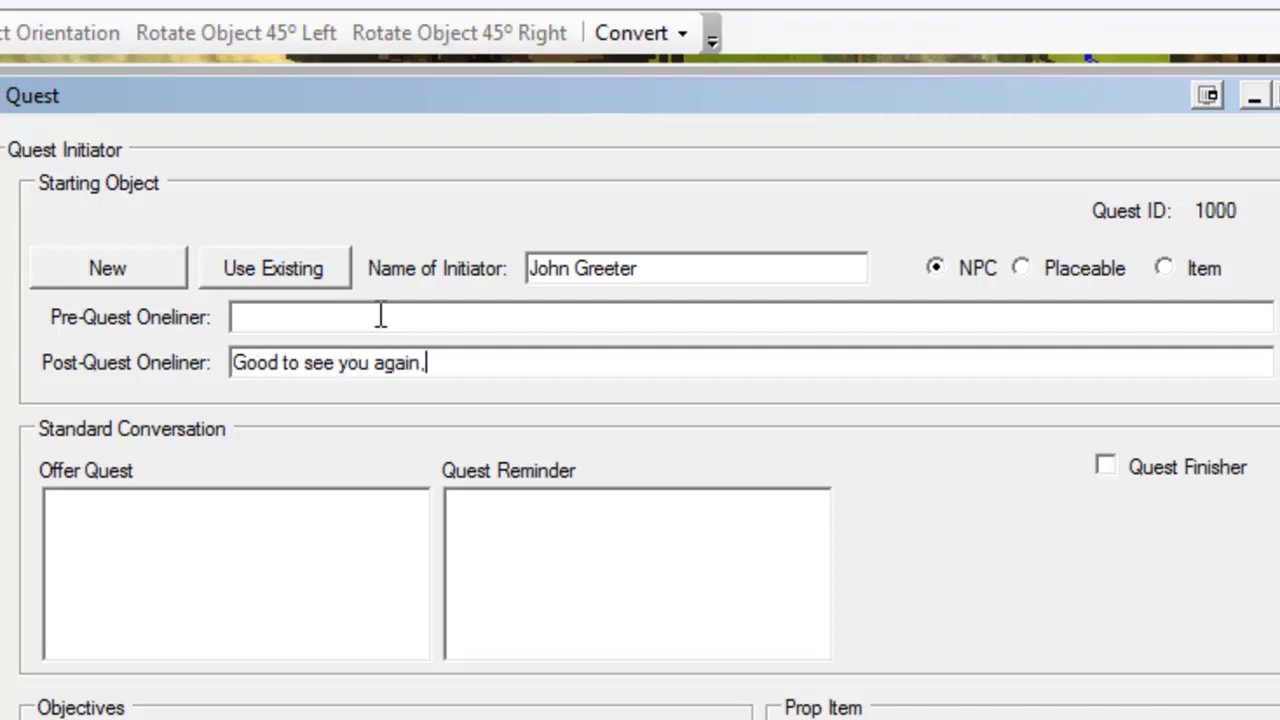
{"action": "type", "text": " I'm glad you're find"}
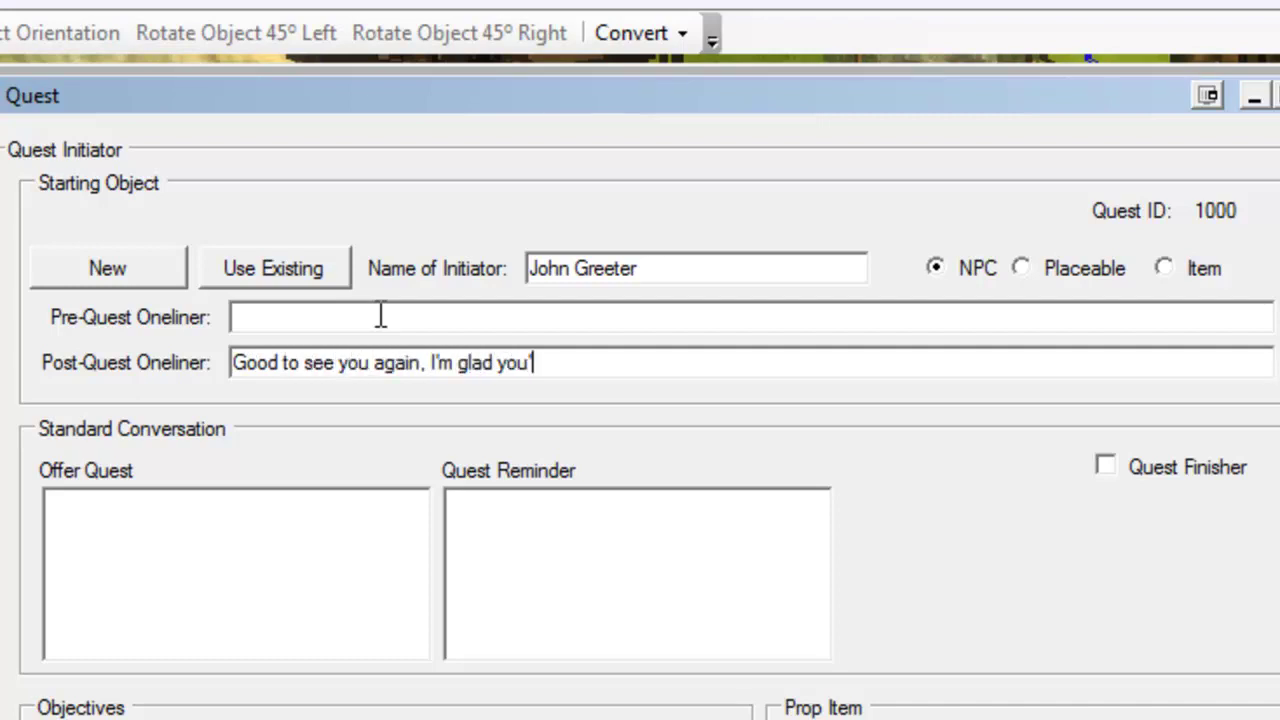
{"action": "type", "text": "ing your "}
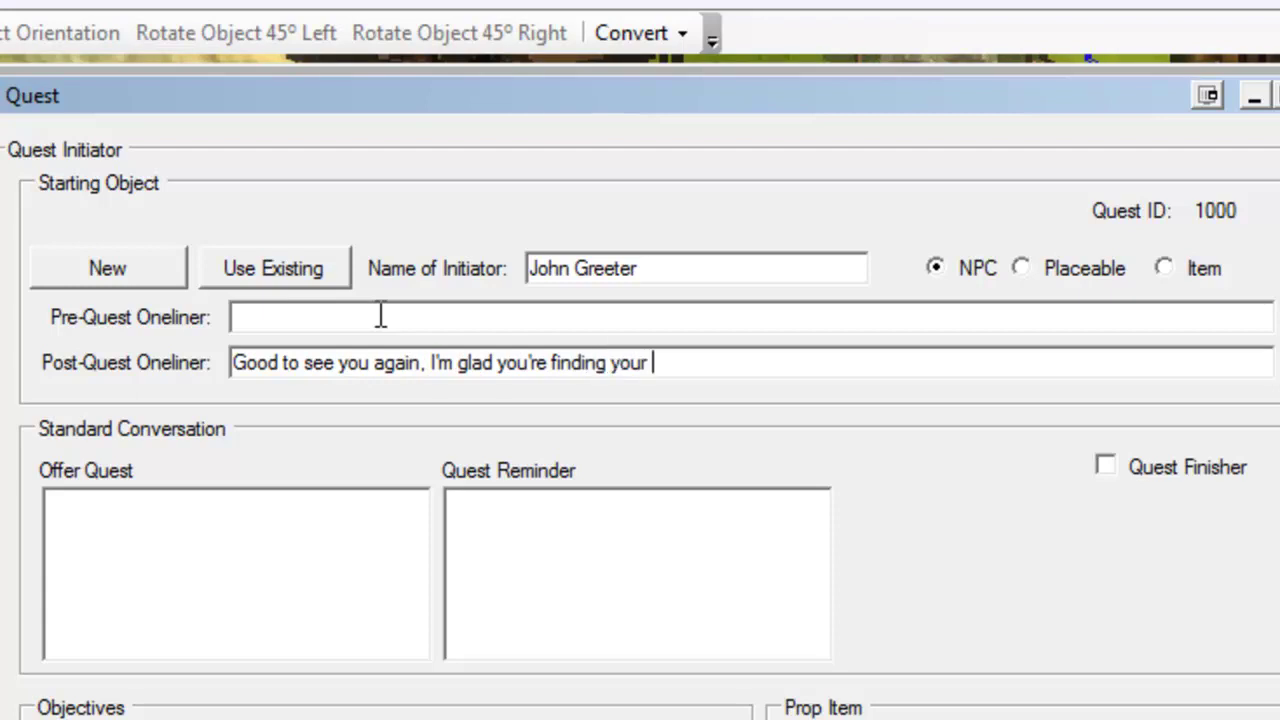
{"action": "type", "text": "way around "}
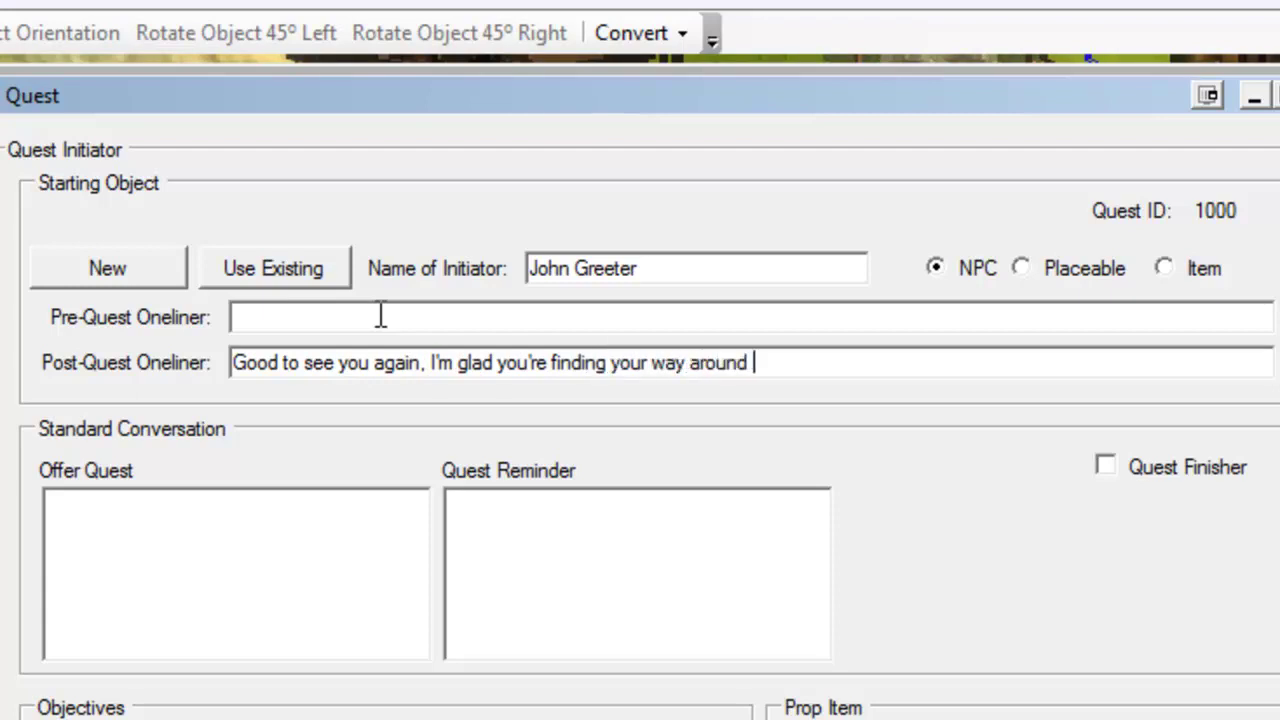
{"action": "type", "text": "our village."}
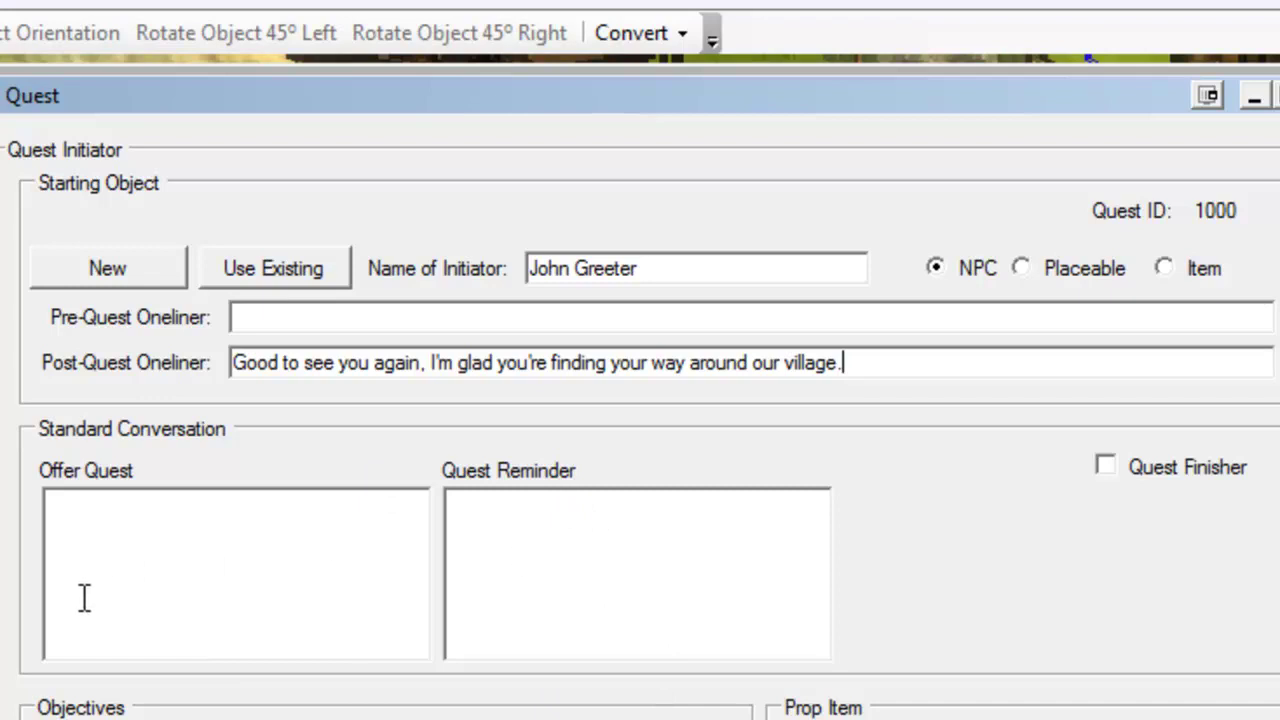
- Begin the quest offer text with "Well hello there adventurer! Welcome to the town of Legends. Our quaint"
{"action": "left_click", "coordinate": [171, 547]}
{"action": "type", "text": "Well "}
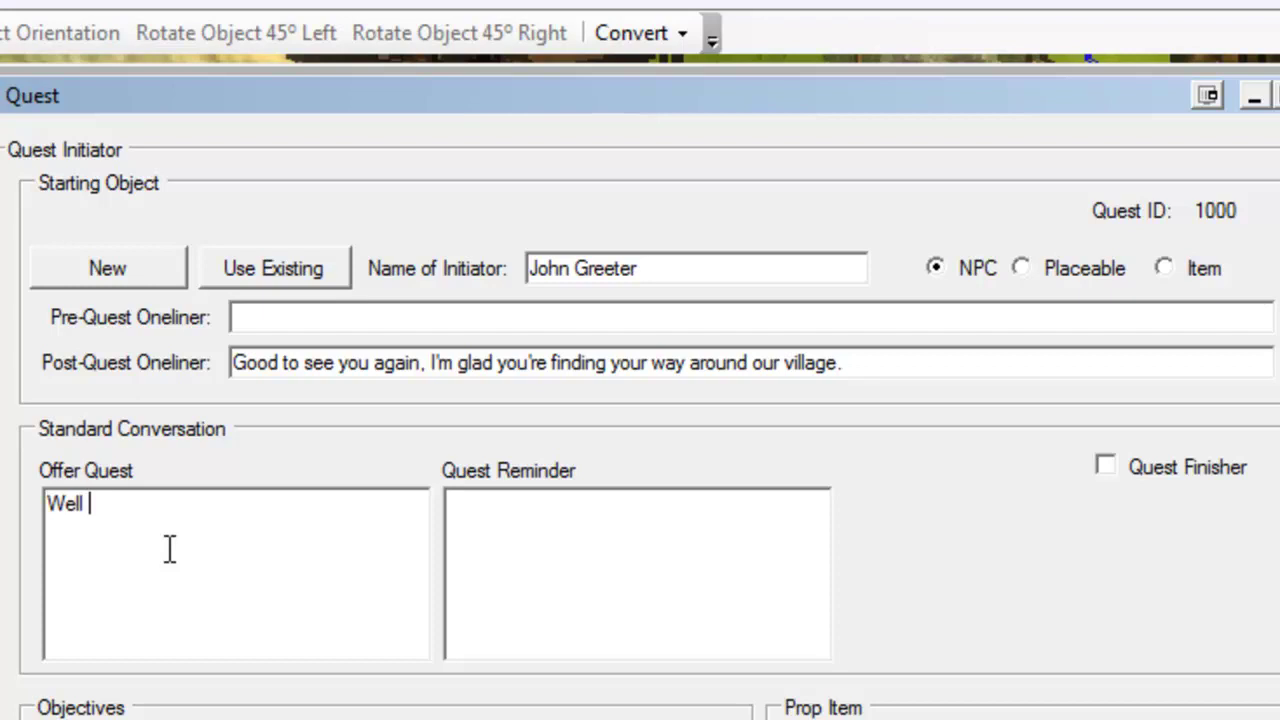
{"action": "type", "text": "hello there ad"}
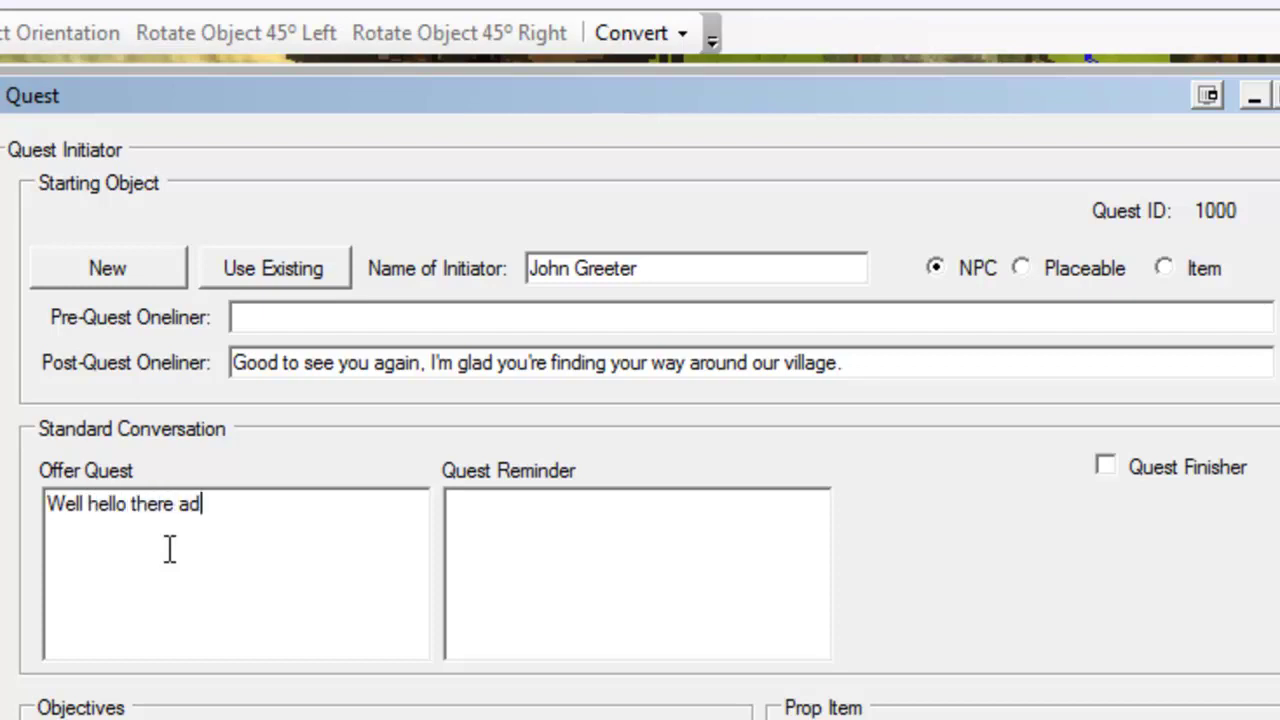
{"action": "type", "text": "venturer!  "}
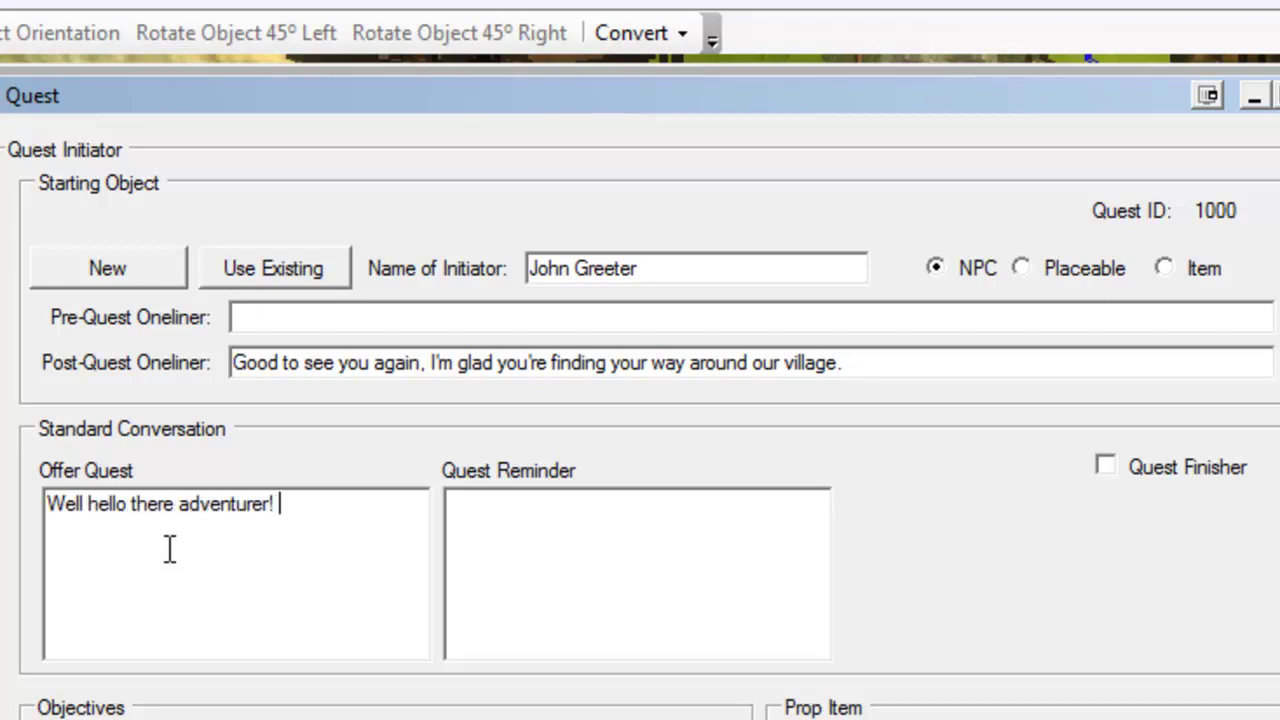
{"action": "type", "text": "Welcome to the to"}
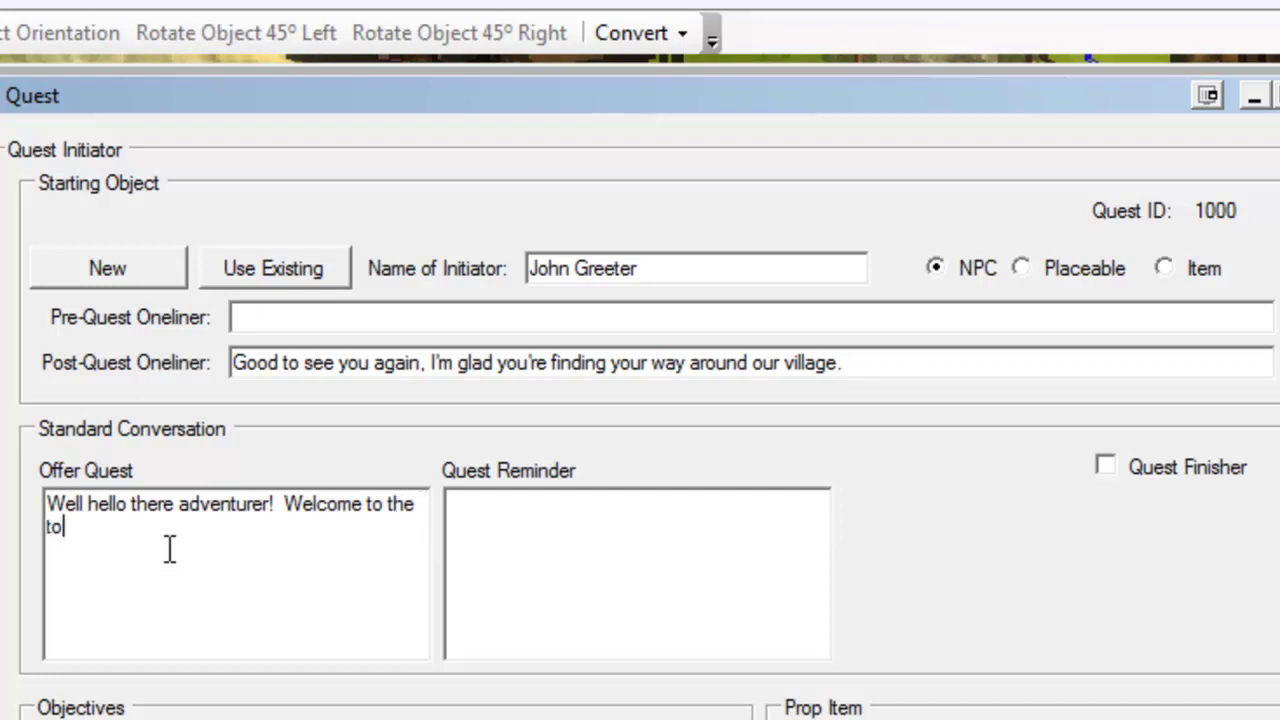
{"action": "type", "text": "wn of Legen"}
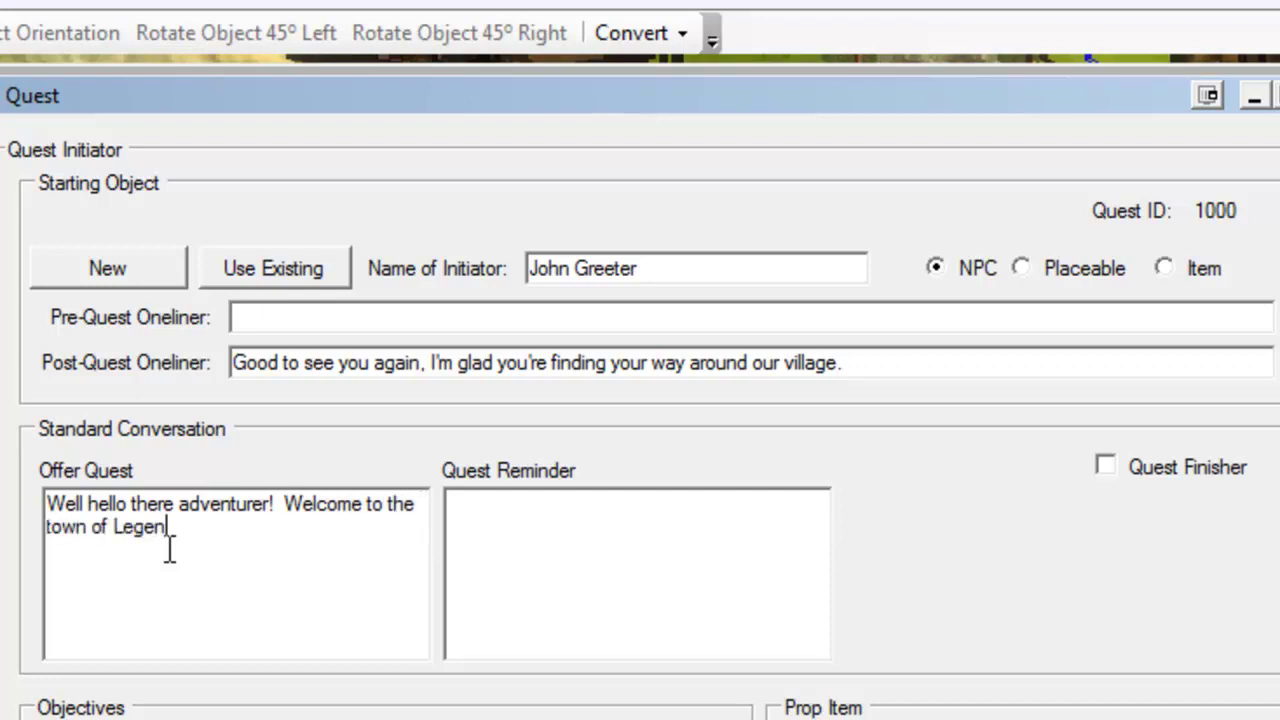
{"action": "type", "text": "ds.  Our qa"}
{"action": "key", "text": "BackSpace"}
{"action": "type", "text": "uaint"}
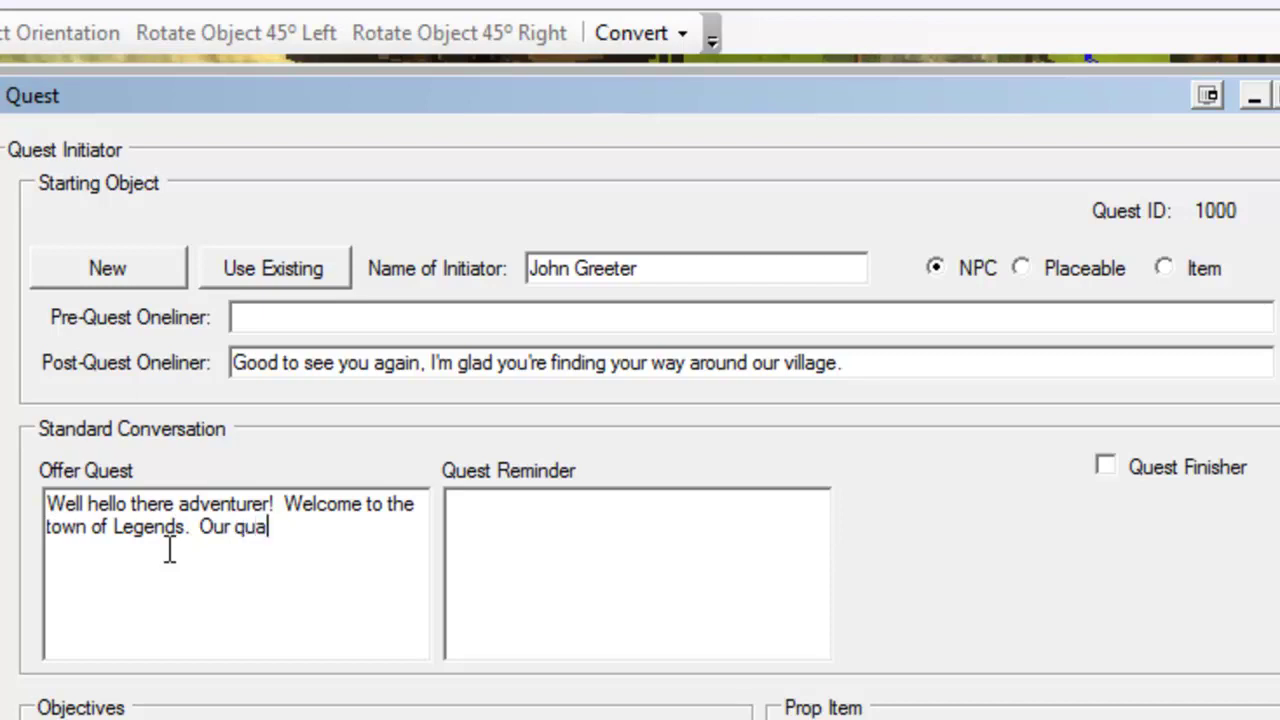